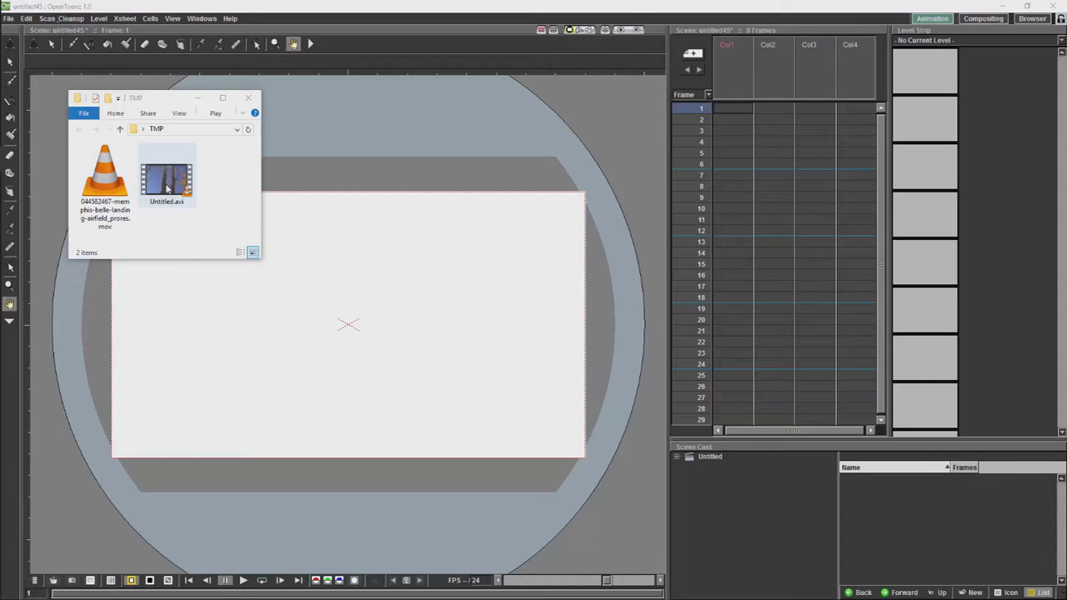
Step: Drop Untitled.avi into Col1, shift its cells to start at frame 1, then add the airfield .mov to Col2
drag(166, 188, 729, 142)
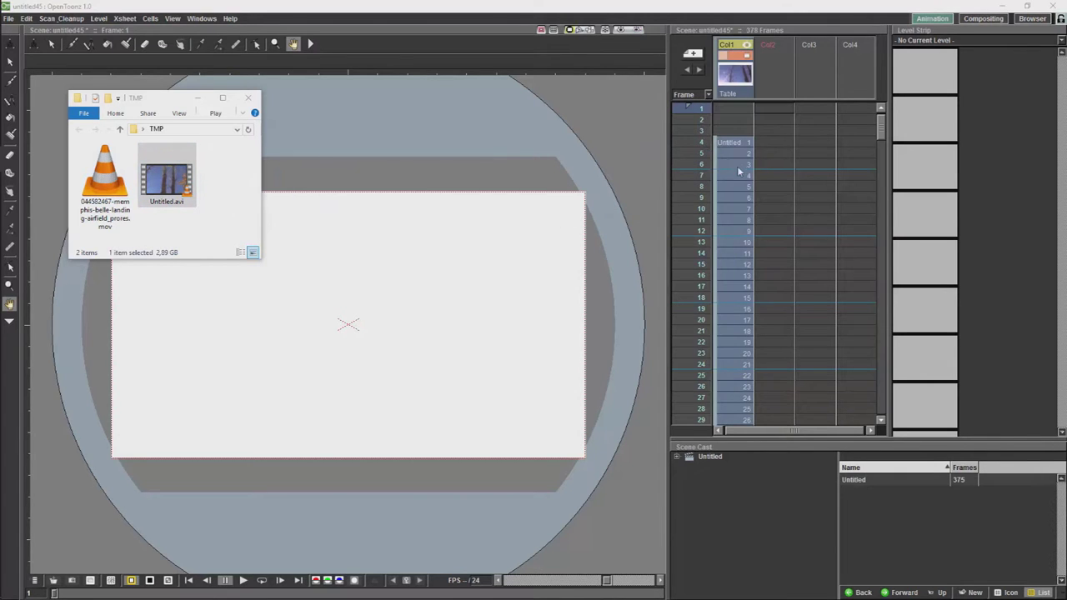
click(735, 144)
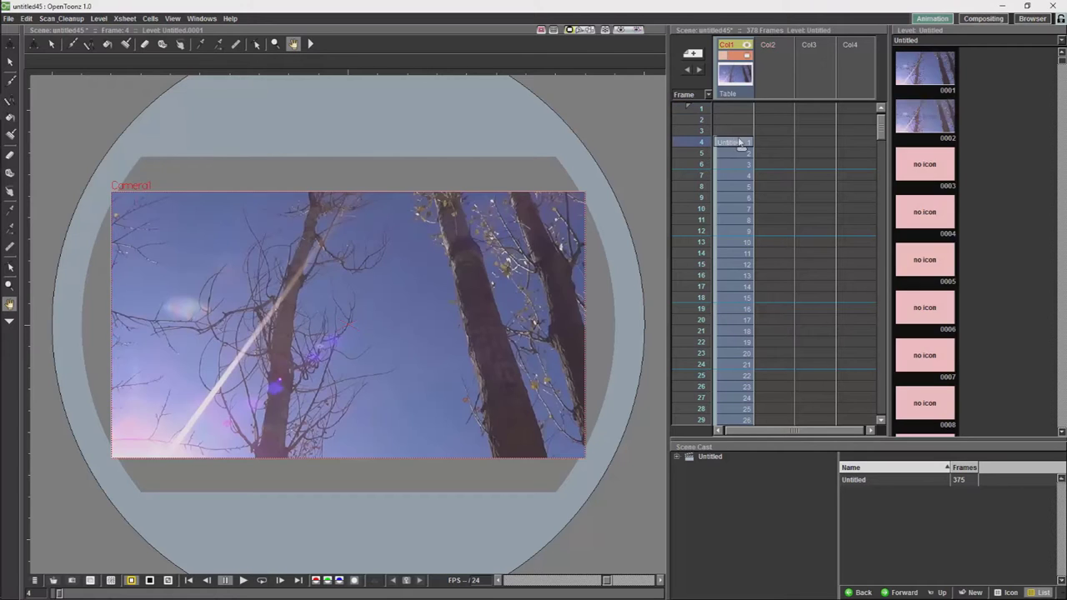
click(721, 164)
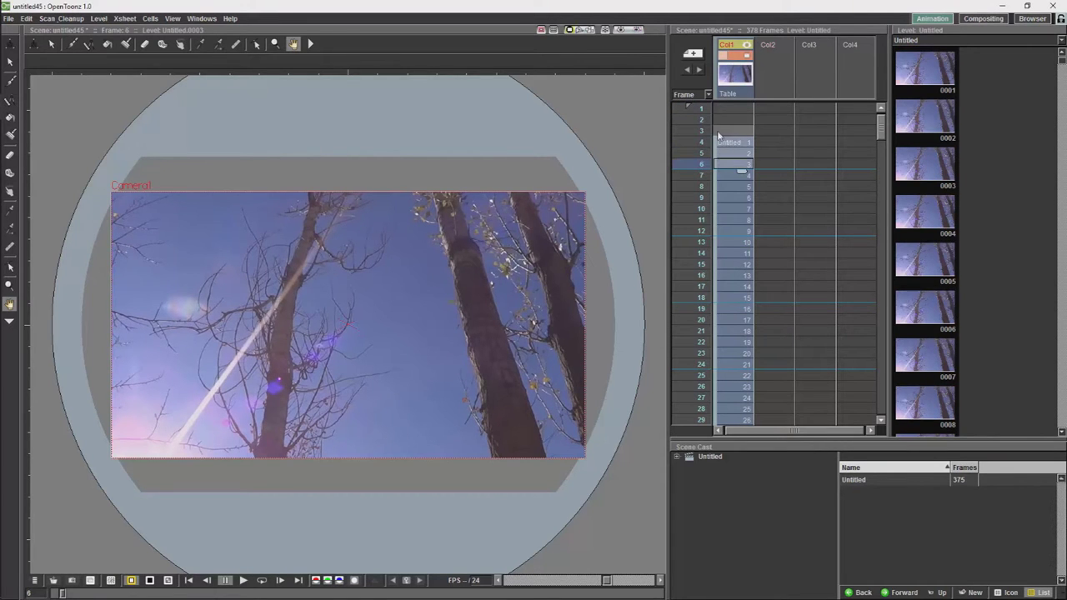
mouse_move(719, 132)
mouse_down()
mouse_move(719, 120)
mouse_move(721, 132)
mouse_up()
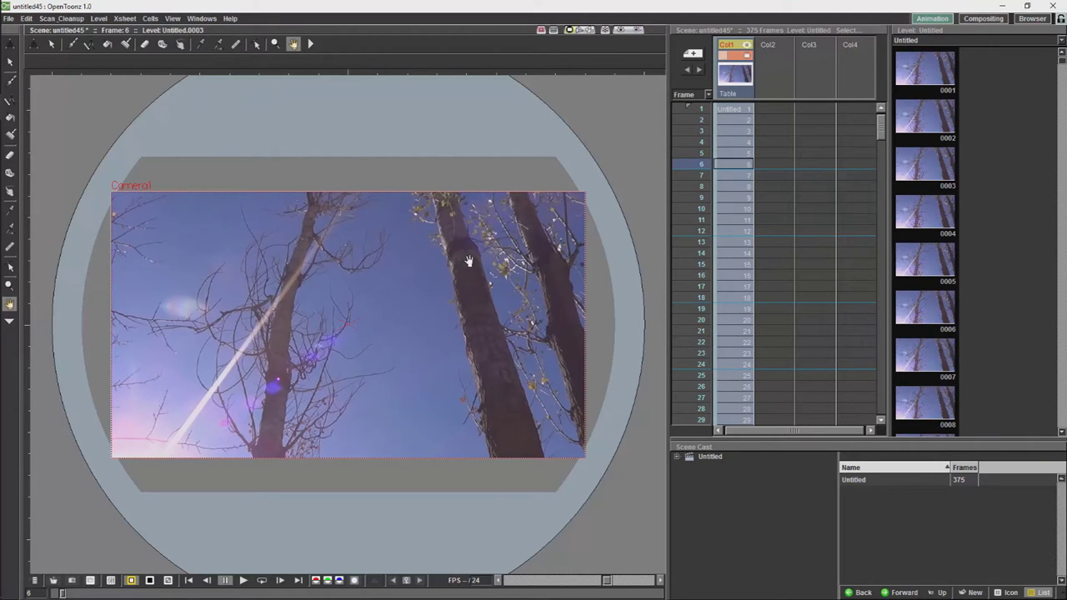
key(alt+Tab)
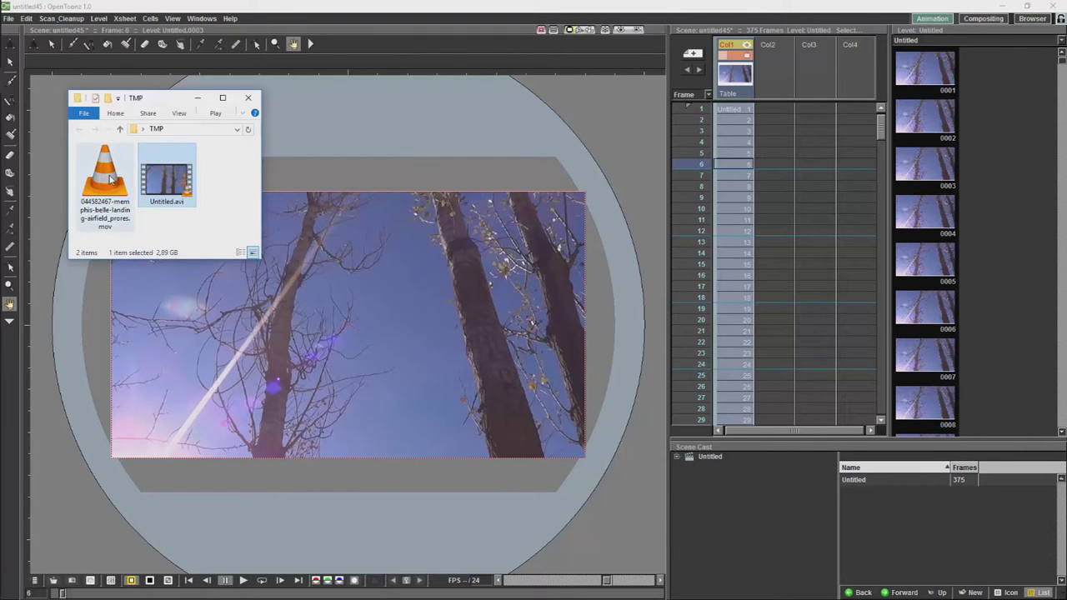
drag(104, 175, 776, 103)
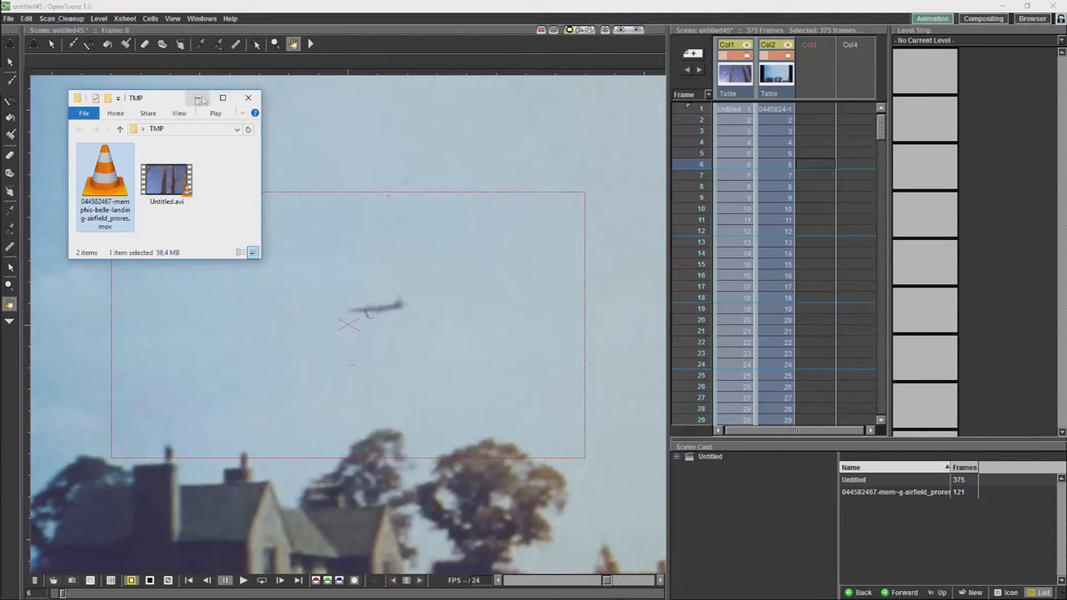
Step: Close the TMP file window, then zoom and pan the viewer to frame the airfield footage
click(249, 98)
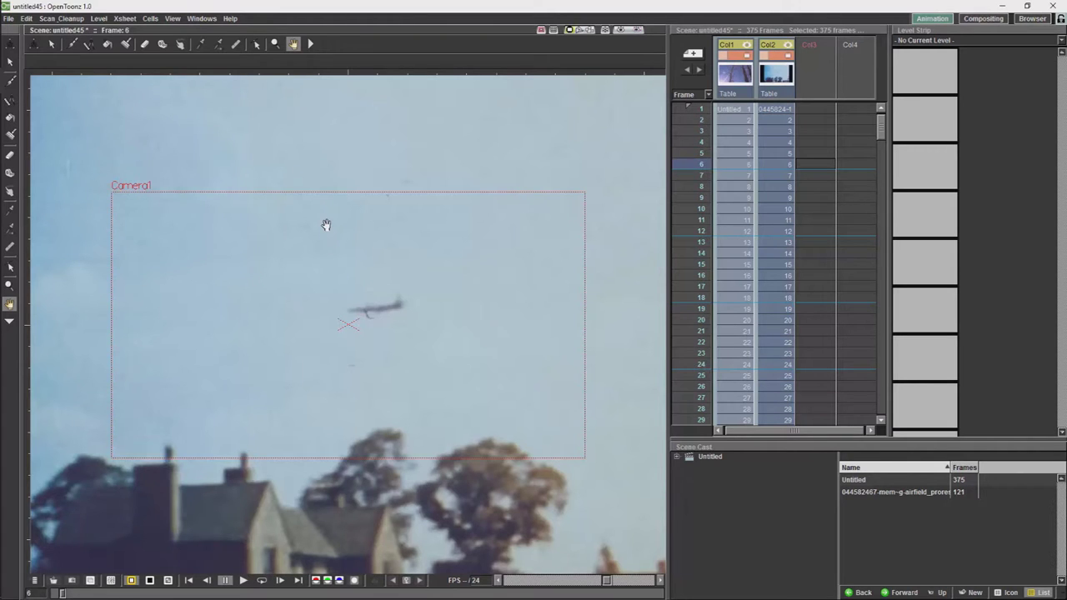
scroll(326, 225, down, 2)
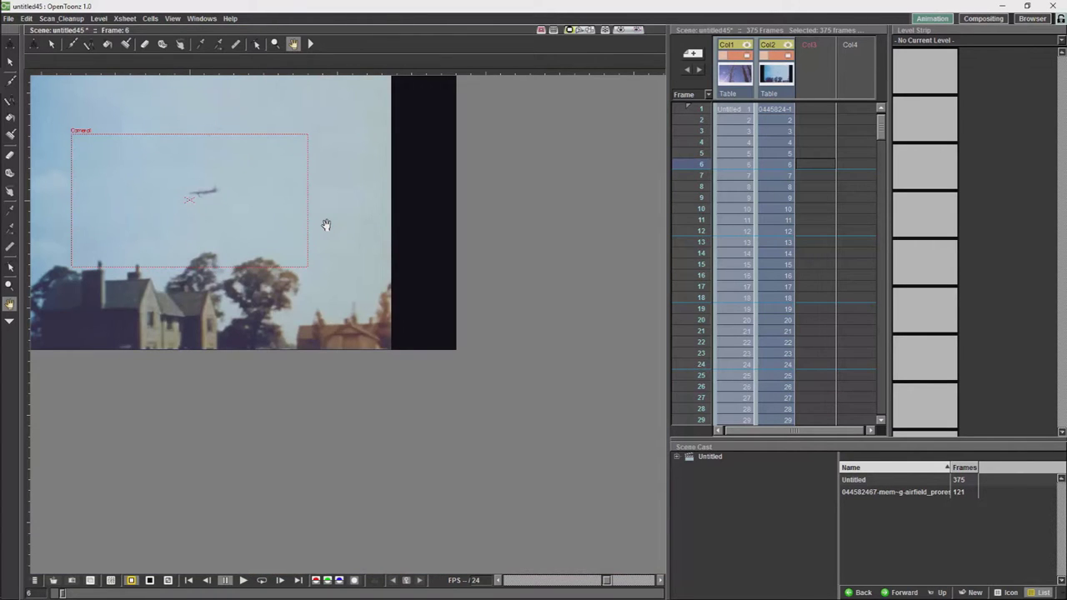
scroll(255, 290, up, 2)
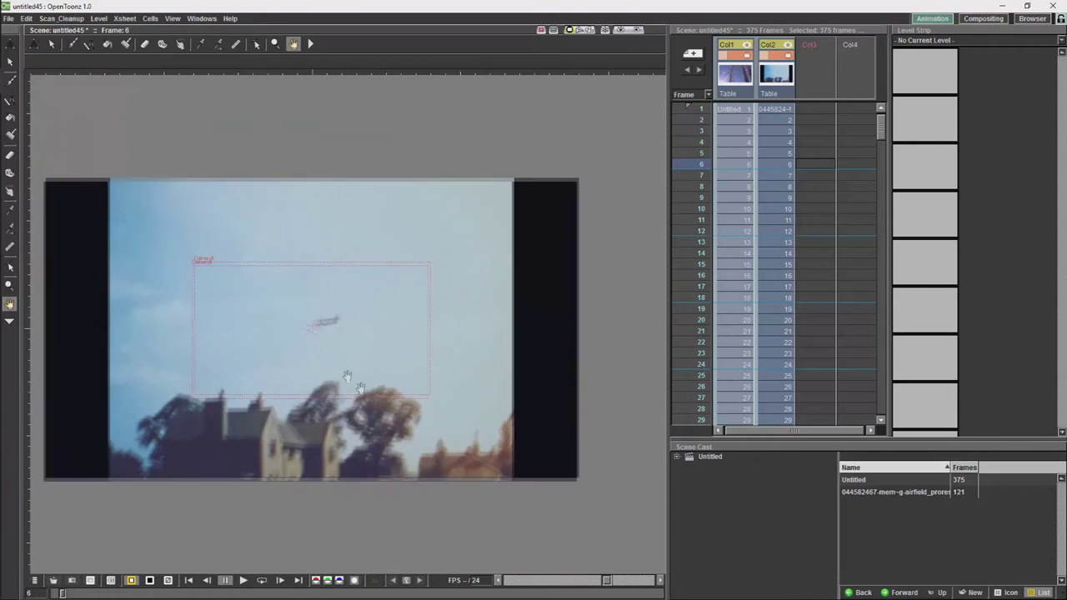
drag(344, 375, 374, 389)
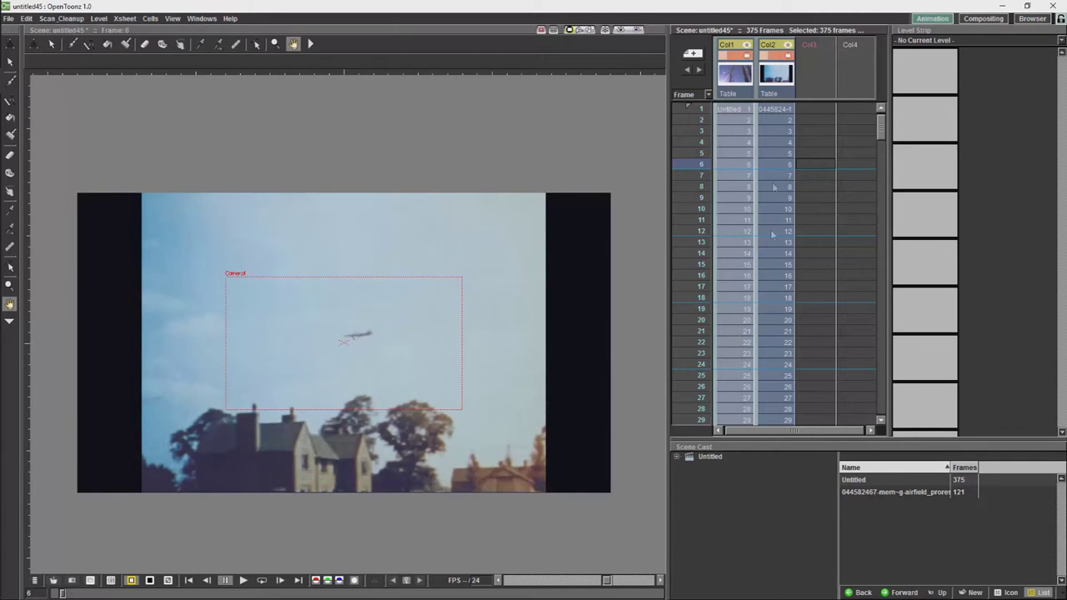
Step: Use the Animate tool's Scale mode to shrink Col2's airfield footage to 61.33%
click(33, 44)
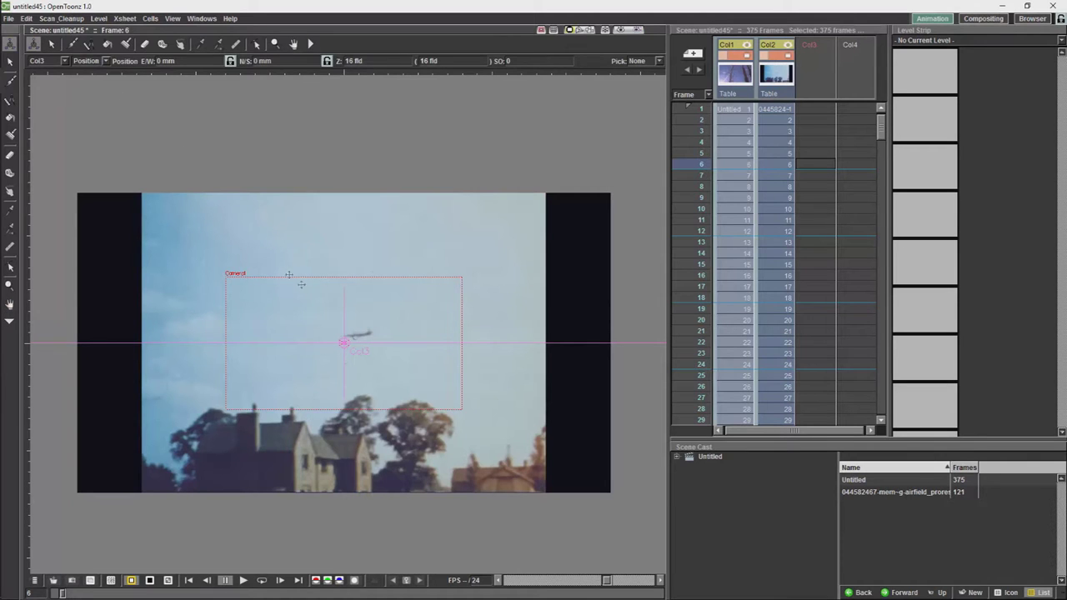
click(105, 61)
click(81, 87)
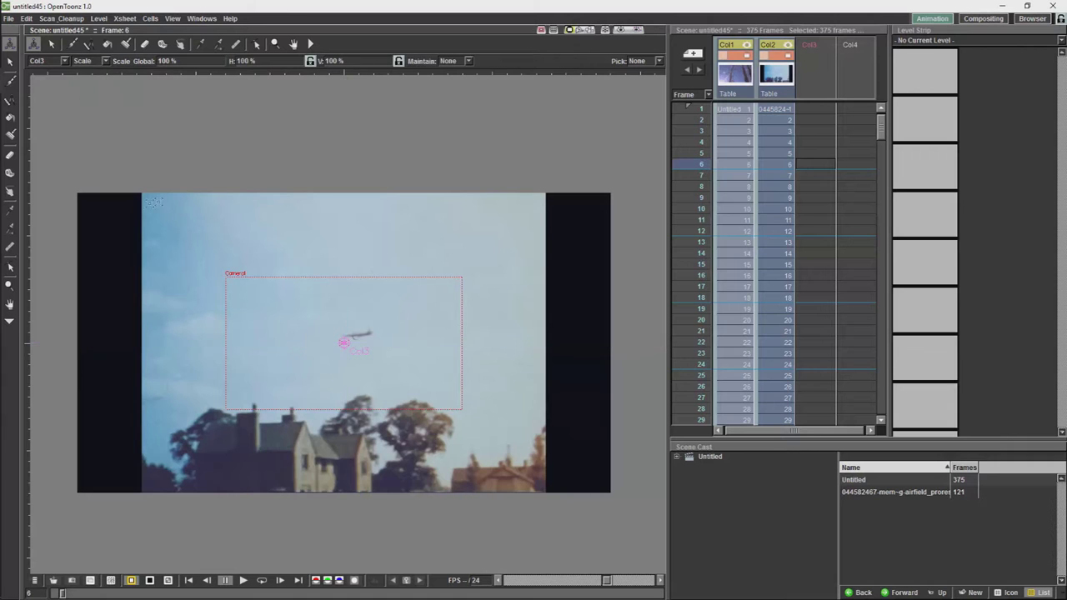
drag(89, 197, 114, 222)
click(771, 109)
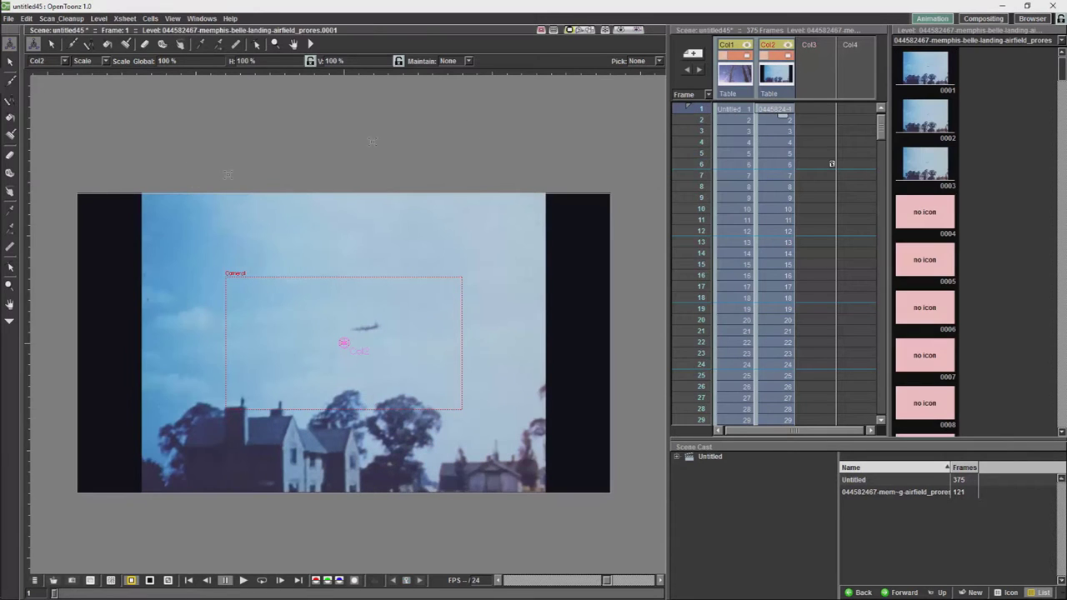
drag(88, 202, 218, 308)
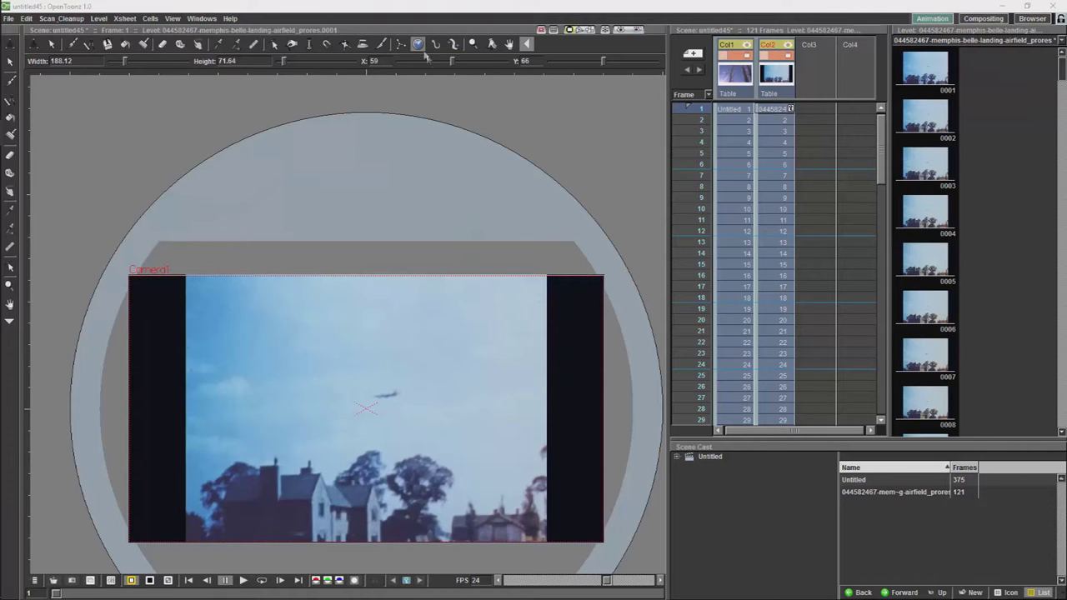
Step: Draw tracker region 1 around the plane with the Tracker tool
click(418, 44)
click(373, 396)
mouse_move(373, 396)
mouse_down()
mouse_move(395, 398)
mouse_move(376, 385)
mouse_move(386, 394)
mouse_up()
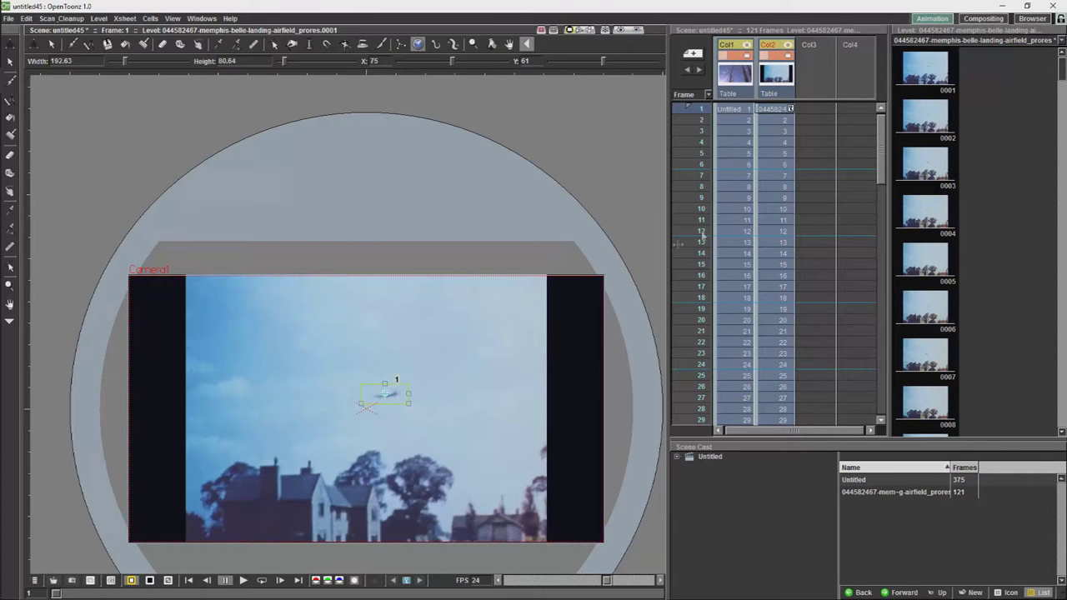
Step: Scrub the Xsheet to frame 121 to check the footage, then select the Col2 airfield column
drag(688, 163, 684, 432)
scroll(876, 252, down, 5)
scroll(876, 252, down, 10)
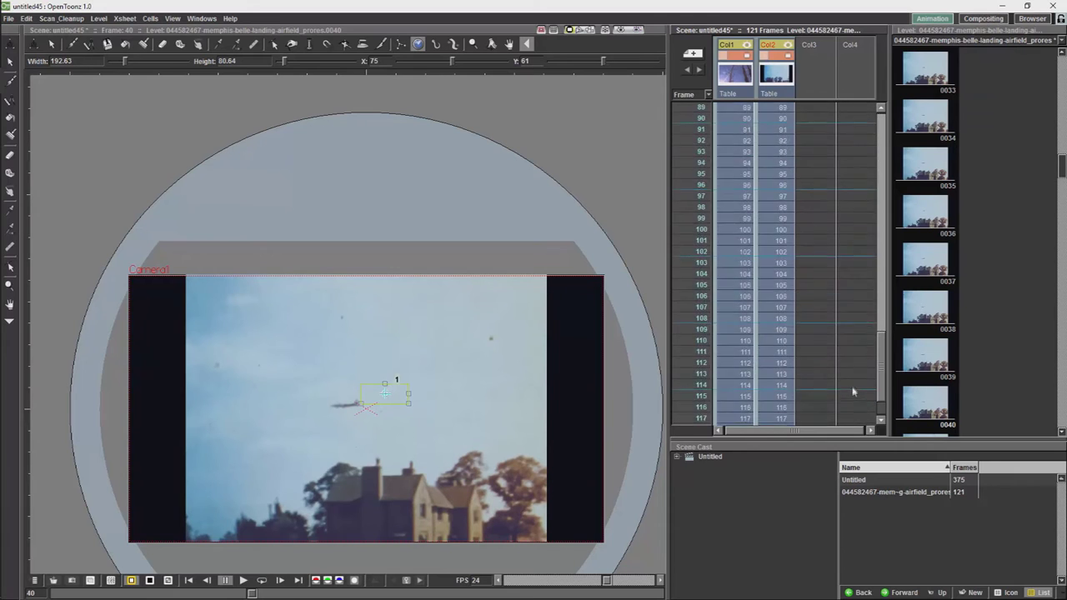
scroll(853, 392, down, 2)
click(786, 411)
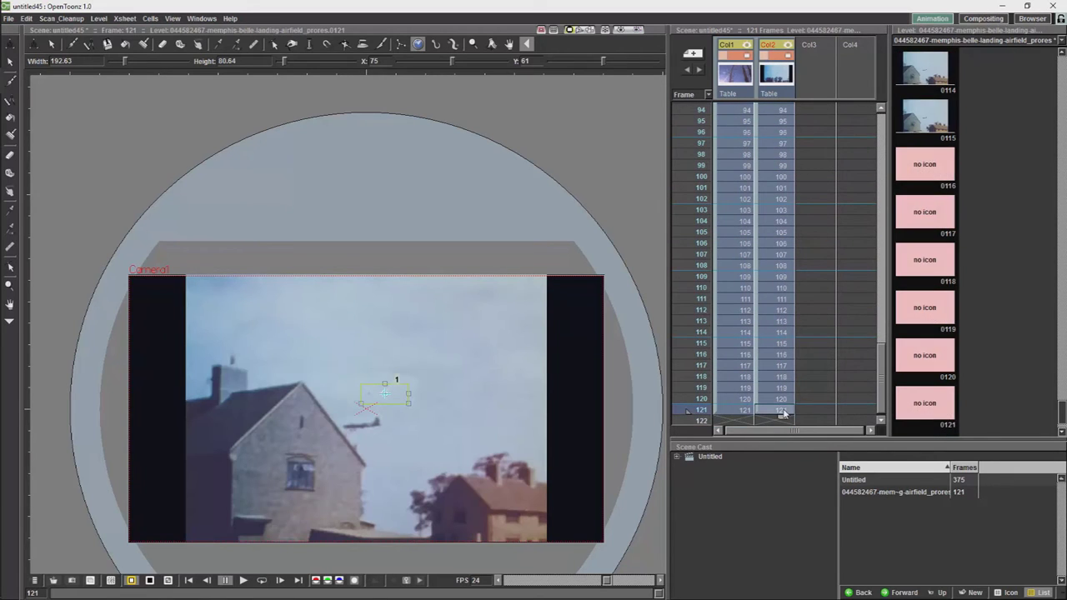
drag(882, 392, 883, 154)
click(779, 111)
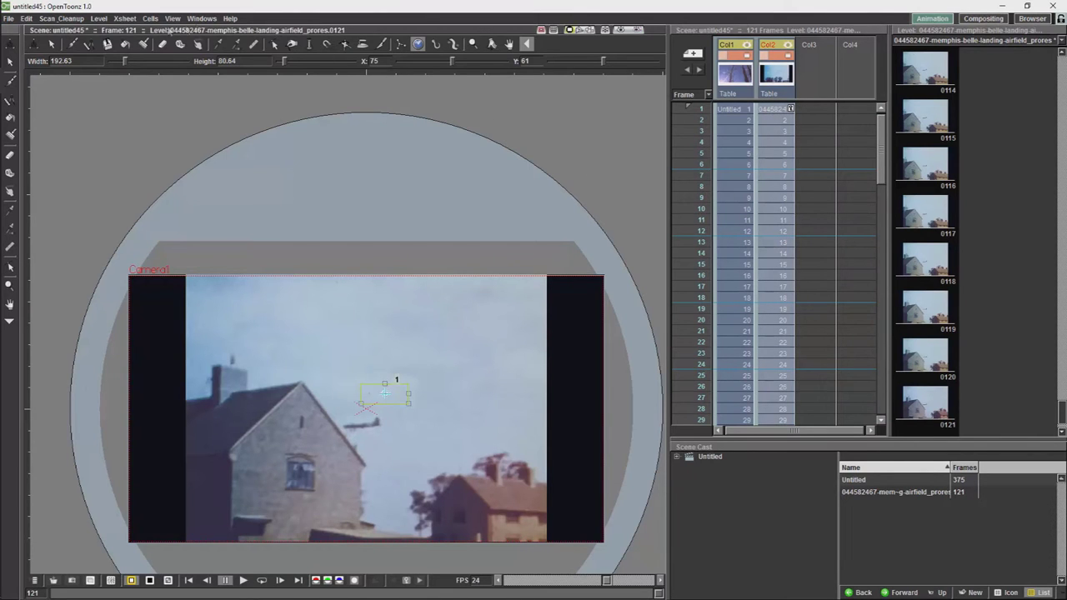
Step: Run Level > Tracking on region 1 with Threshold 0.2 and Sensibility 10, then return to early frames
click(99, 18)
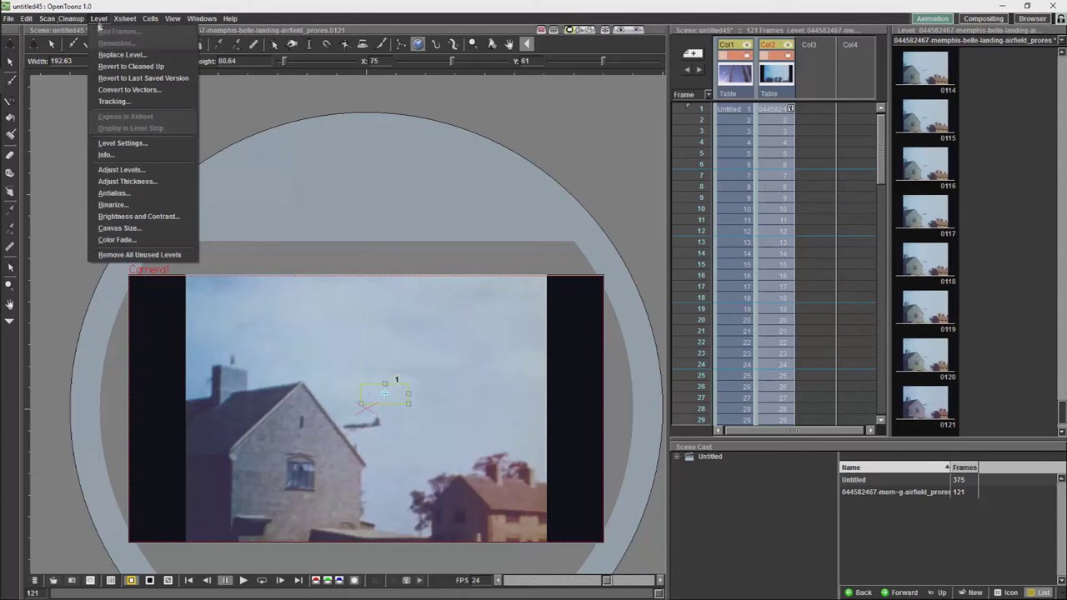
click(122, 103)
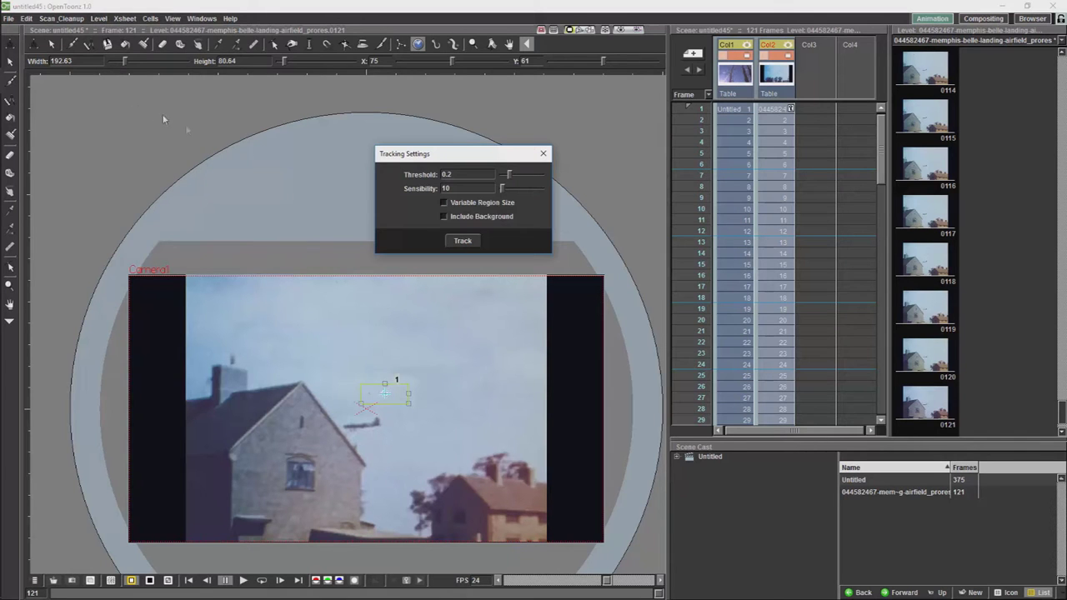
click(463, 242)
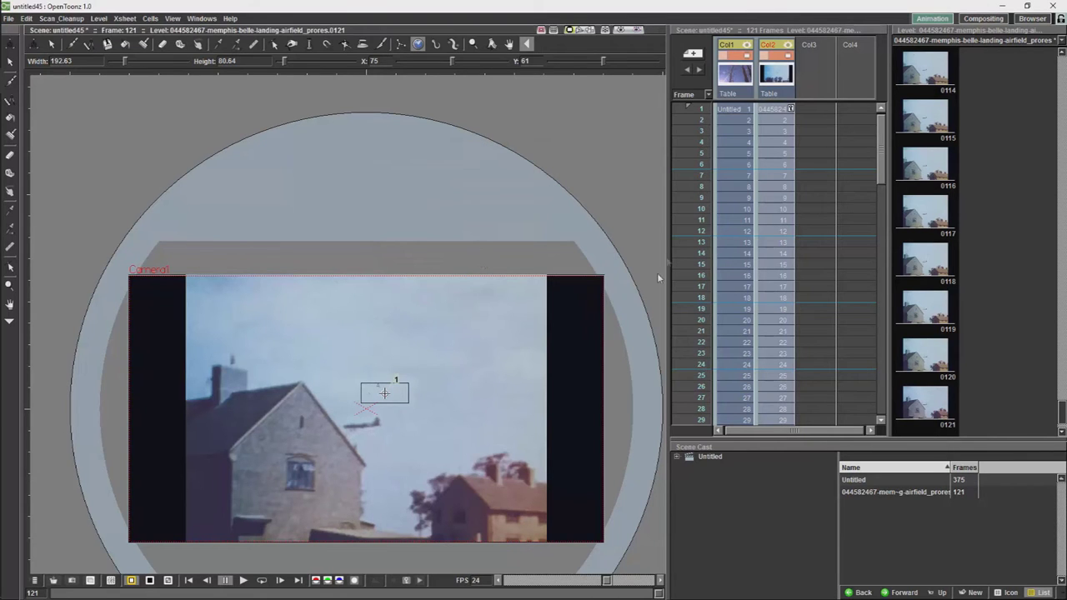
drag(694, 126, 713, 110)
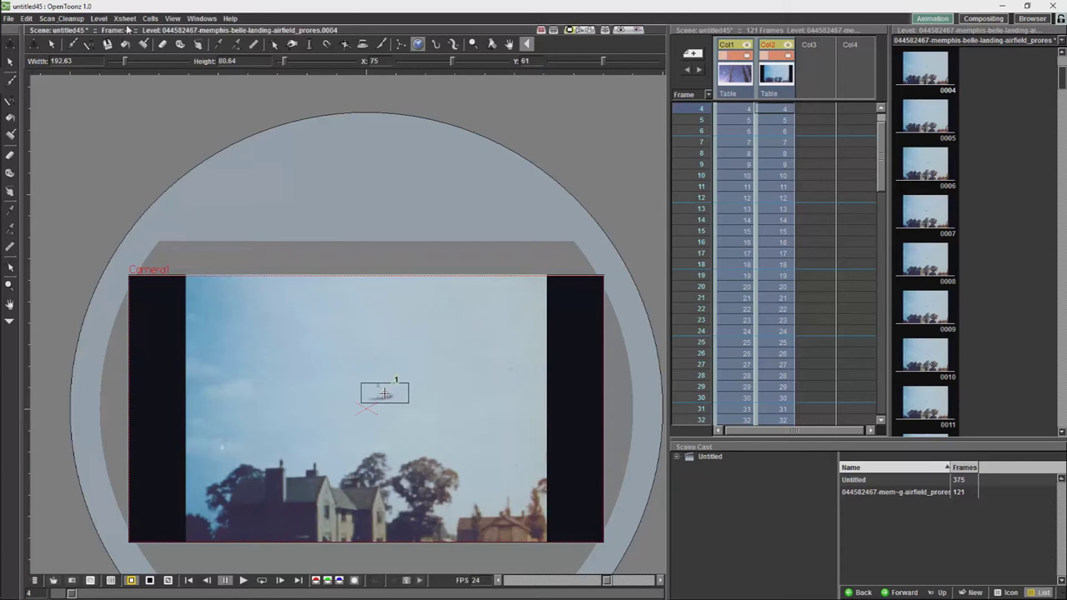
Step: In Tracking Settings, include the background and set Sensibility 1000 and Threshold 0.63
click(99, 18)
click(121, 101)
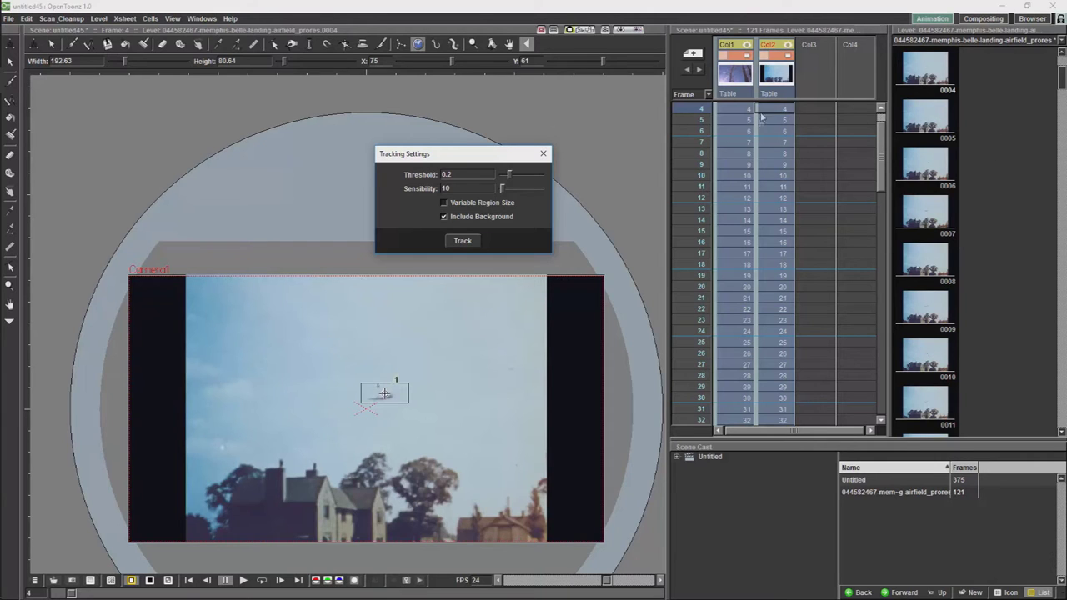
drag(504, 191, 541, 190)
drag(511, 178, 524, 179)
Step: Track point 1 over level frames 0004–0011, close the settings, and scrub to review the plane
click(467, 242)
click(923, 80)
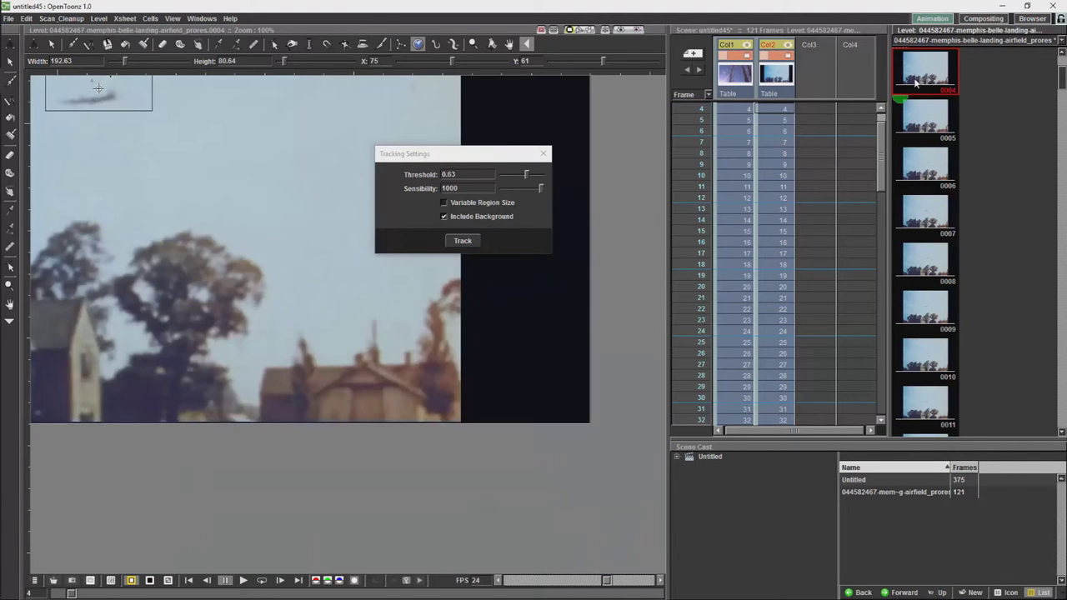
key(ctrl+a)
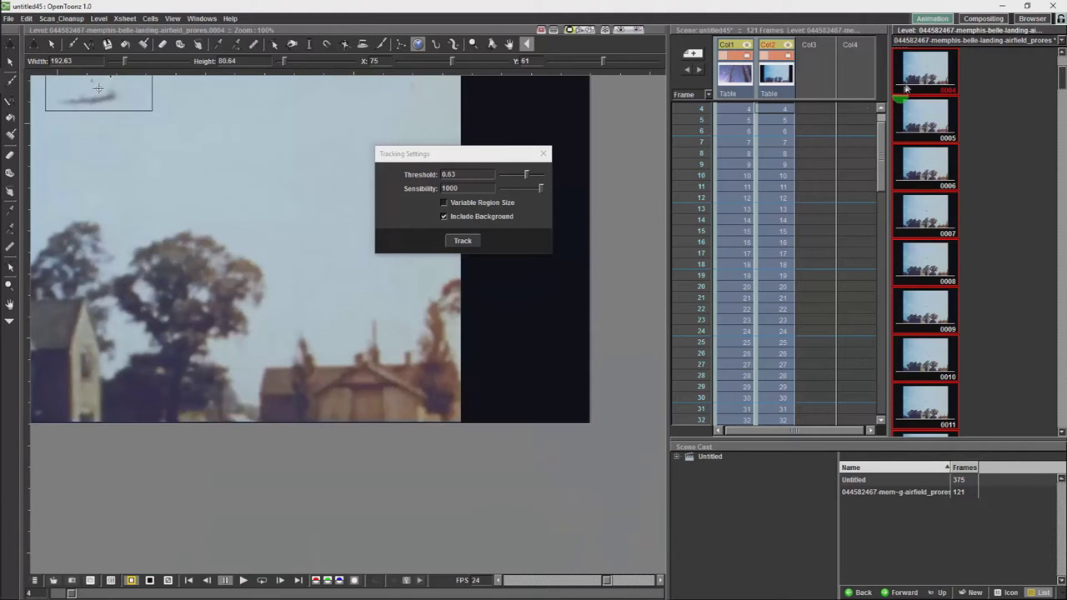
click(463, 241)
click(465, 243)
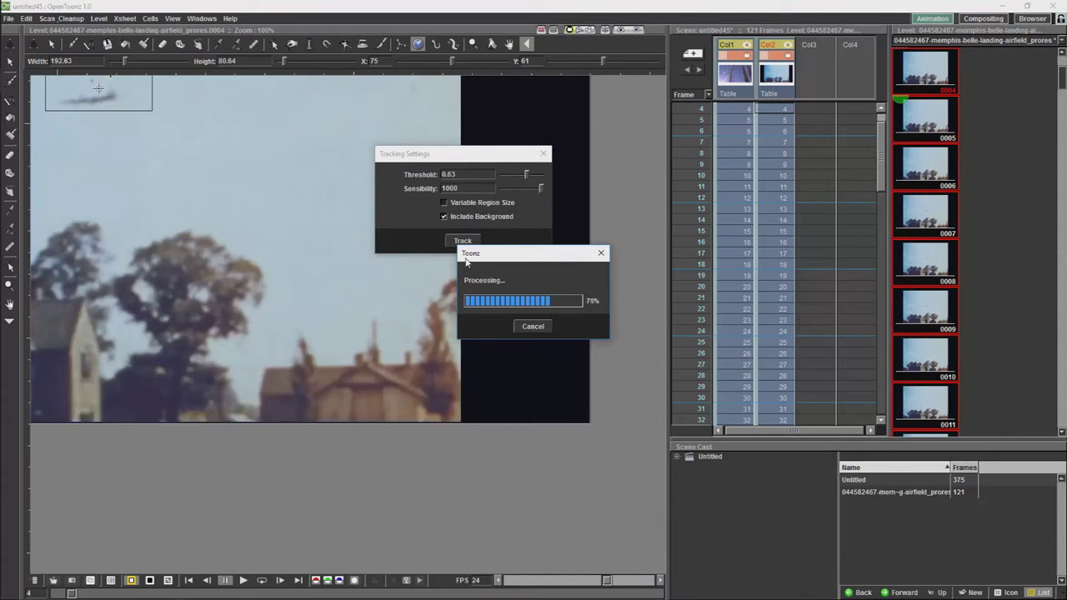
click(748, 111)
drag(689, 114, 760, 71)
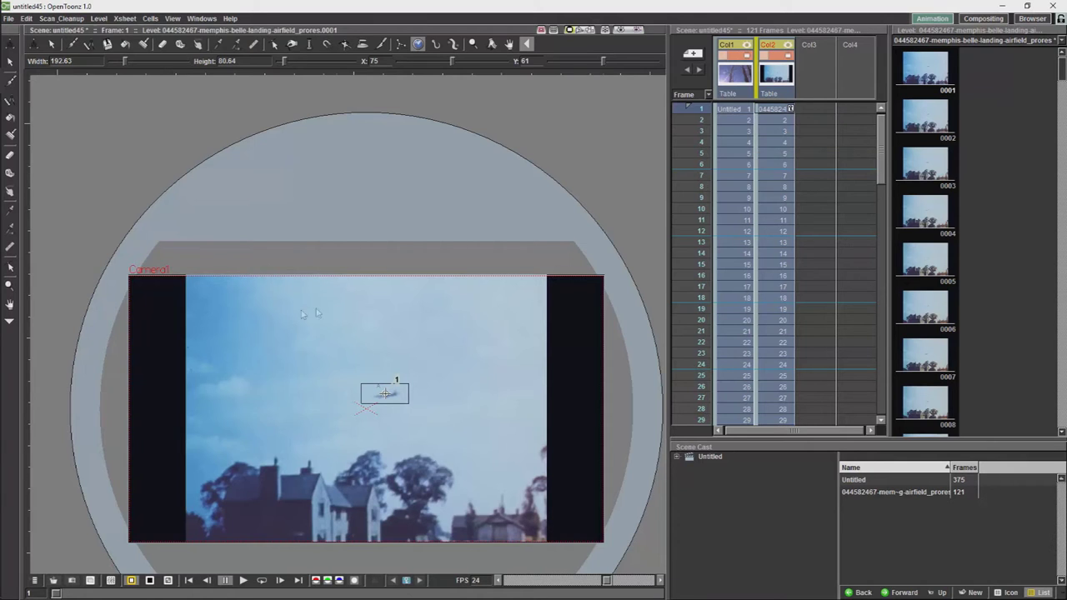
Step: Zoom in and resize tracker box 1 to about 16.89 × 12.85 around the plane
scroll(375, 383, up, 6)
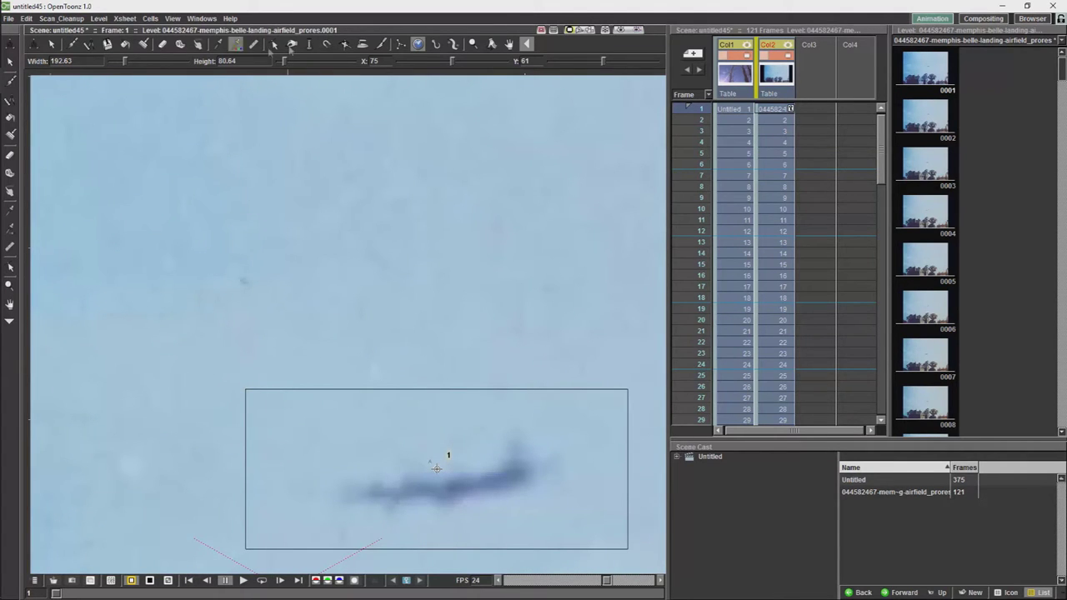
click(277, 395)
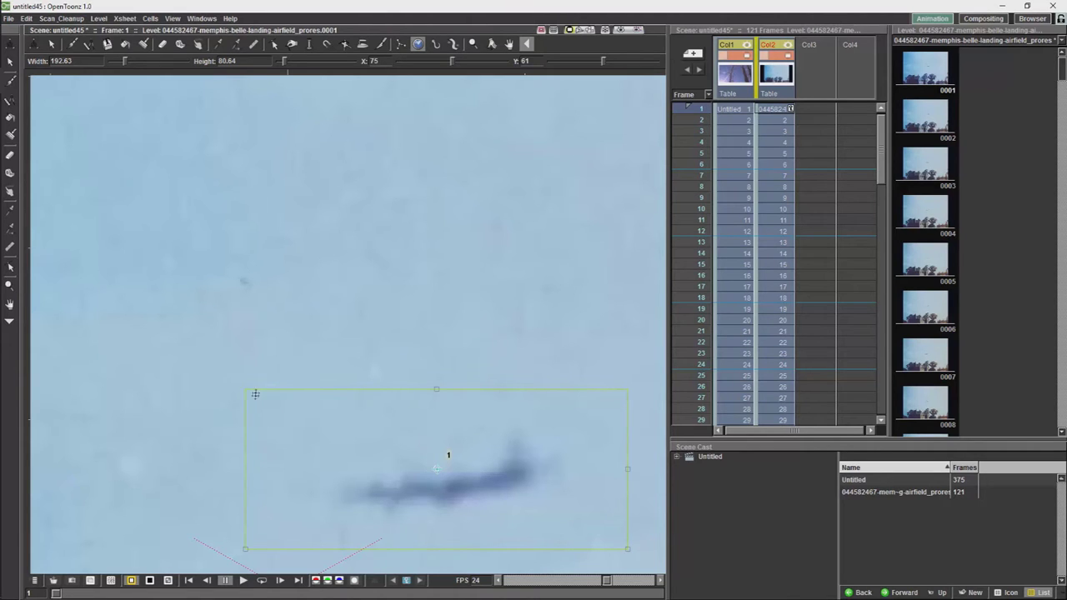
click(248, 557)
click(246, 548)
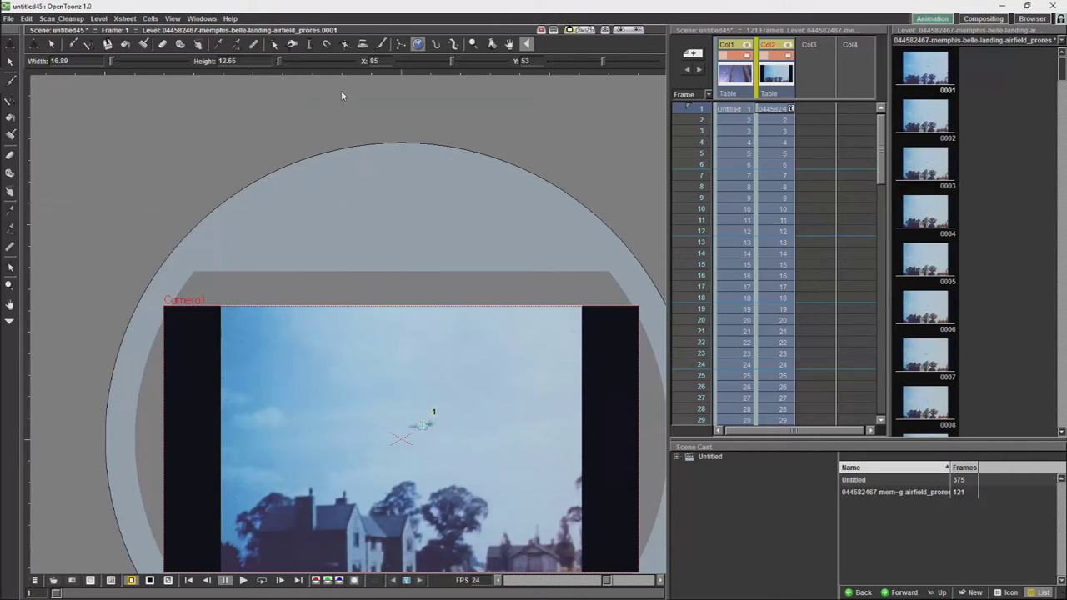
Step: Select all level frames from 0001 and rerun Level > Tracking on the smaller region 1
click(98, 18)
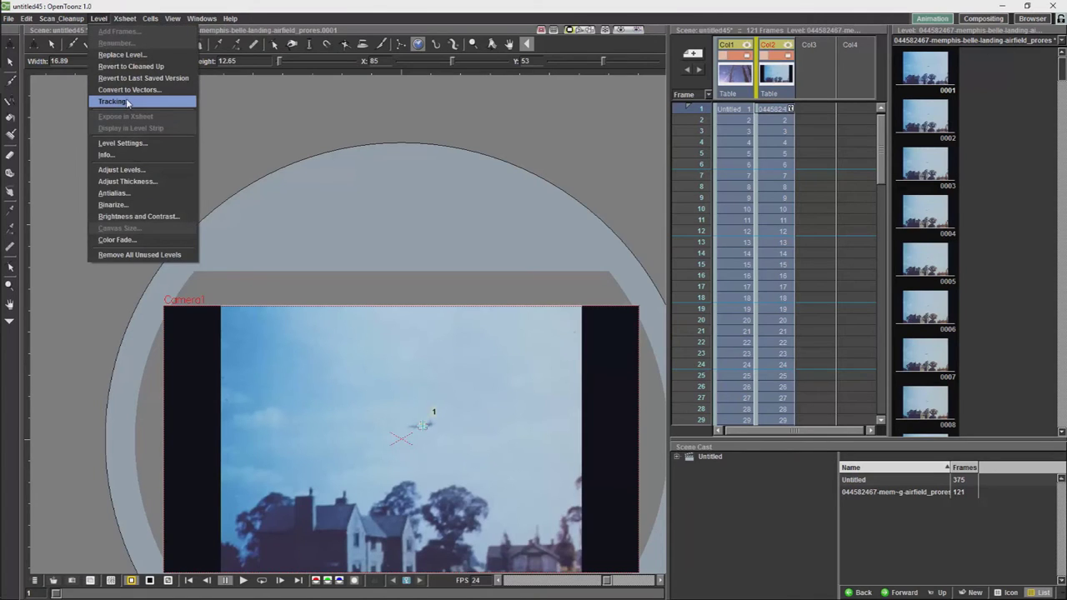
click(128, 102)
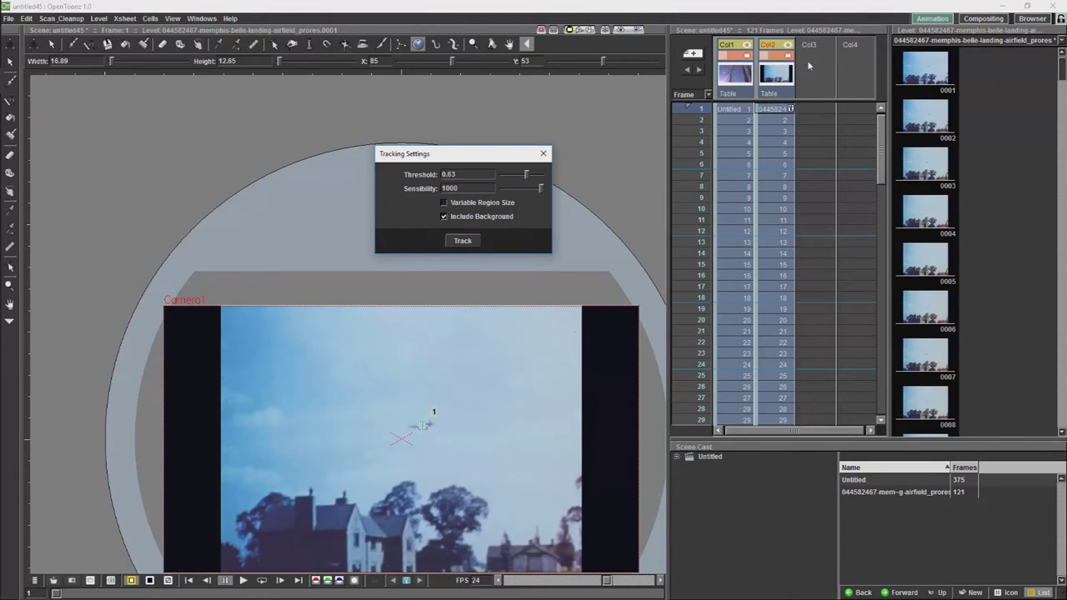
key(Escape)
click(909, 80)
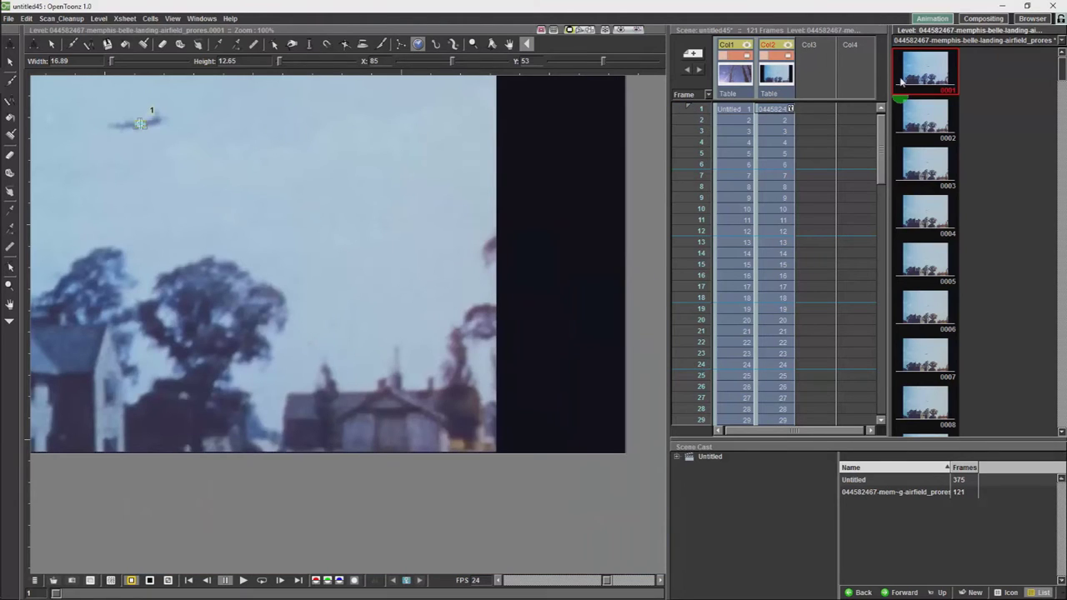
key(ctrl+a)
click(125, 18)
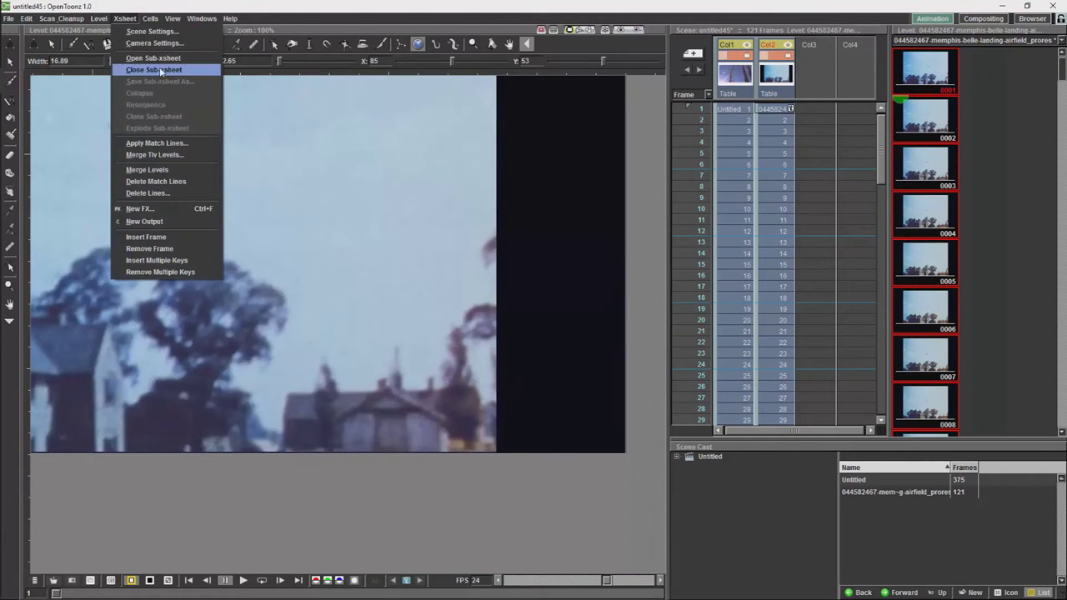
click(125, 19)
click(132, 19)
mouse_move(101, 20)
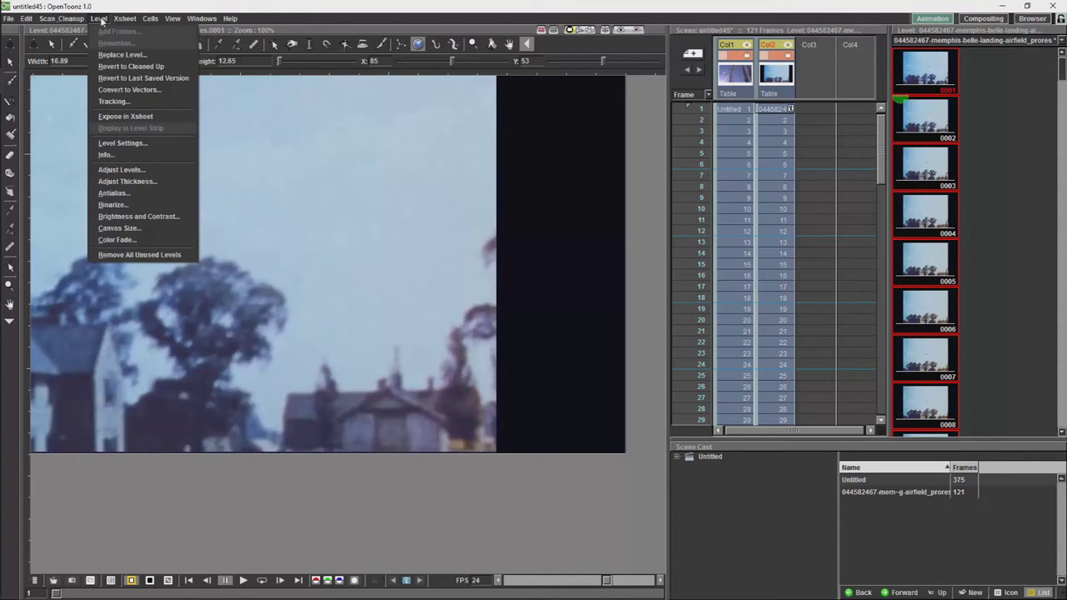
click(123, 102)
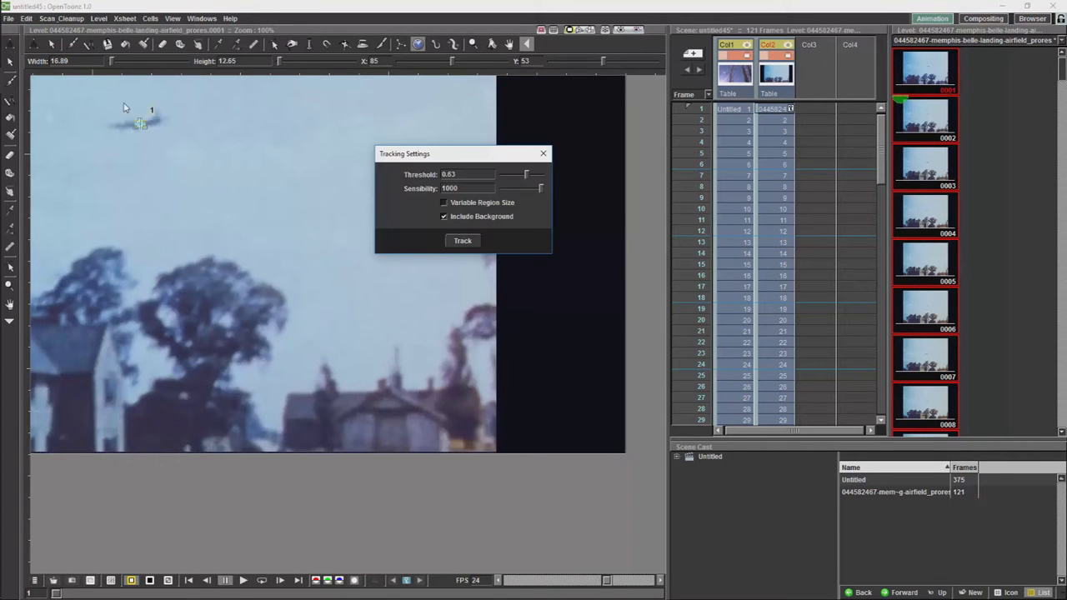
click(469, 242)
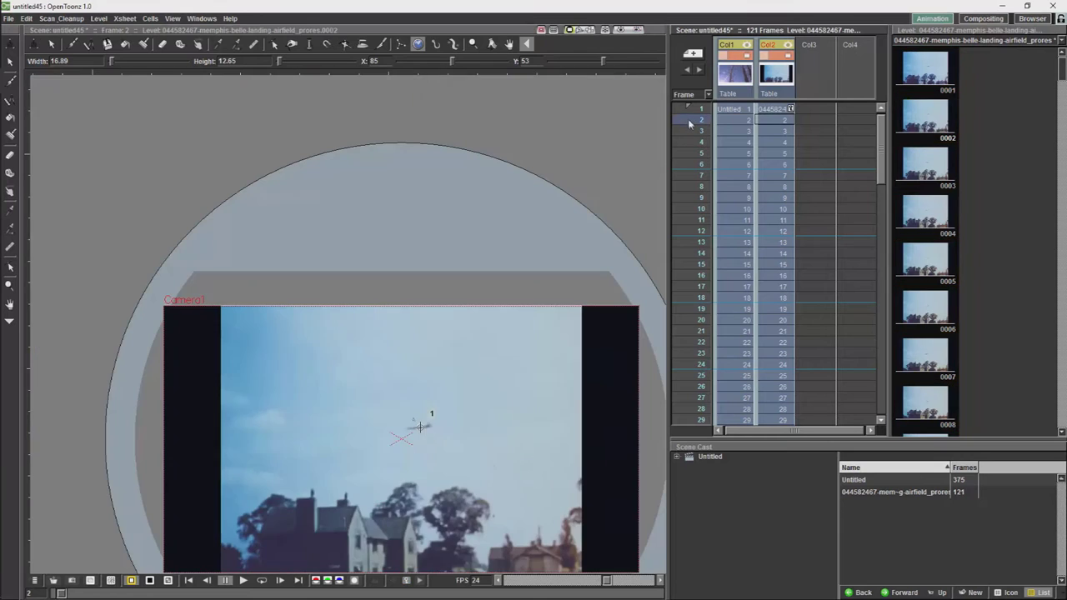
Step: Scrub the Xsheet from frame 2 to frame 16, watching point 1 stay on the plane
drag(689, 122, 721, 98)
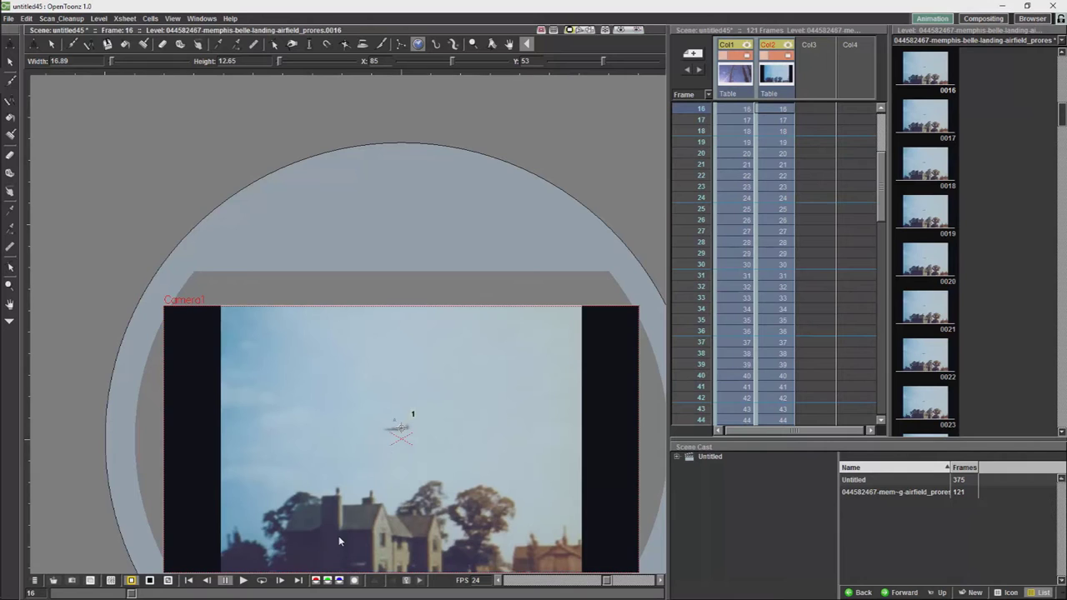
Step: Zoom onto the house and place tracker points 2 and 3 on the left and right chimney tops
scroll(338, 541, up, 6)
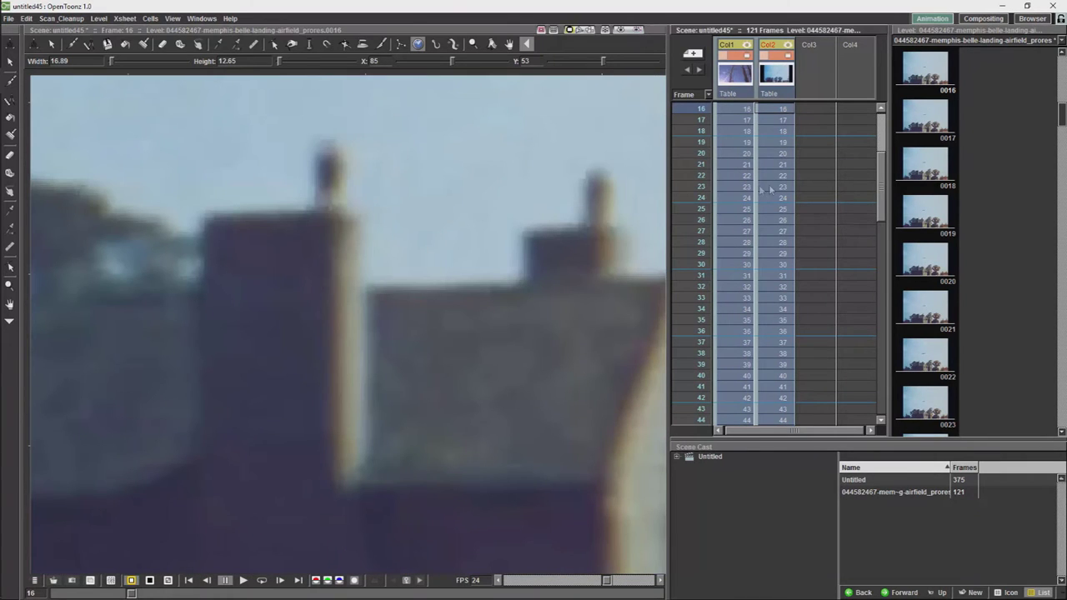
scroll(870, 178, up, 5)
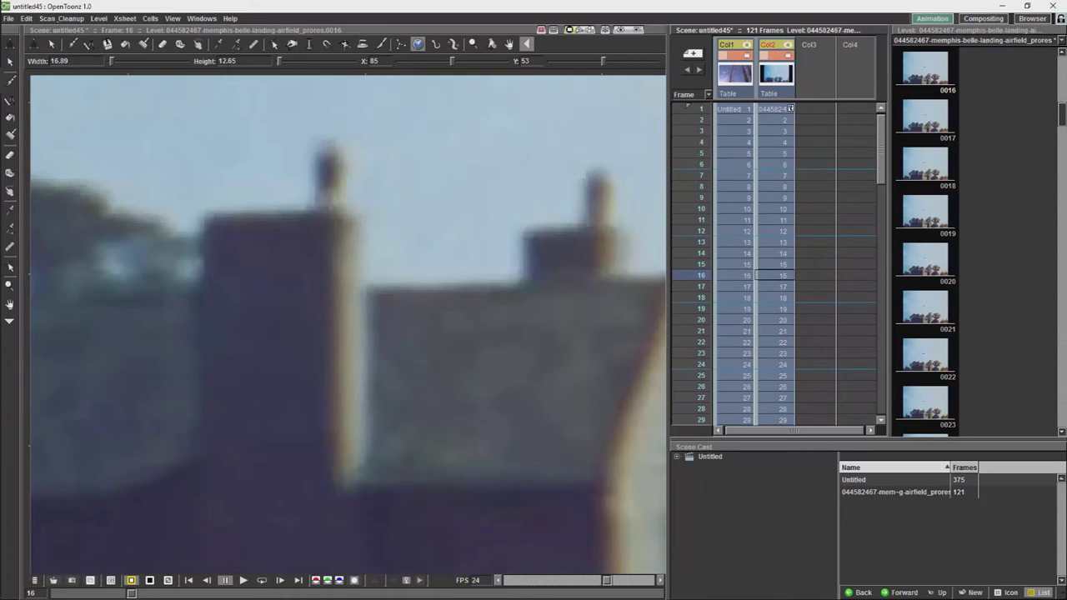
click(323, 159)
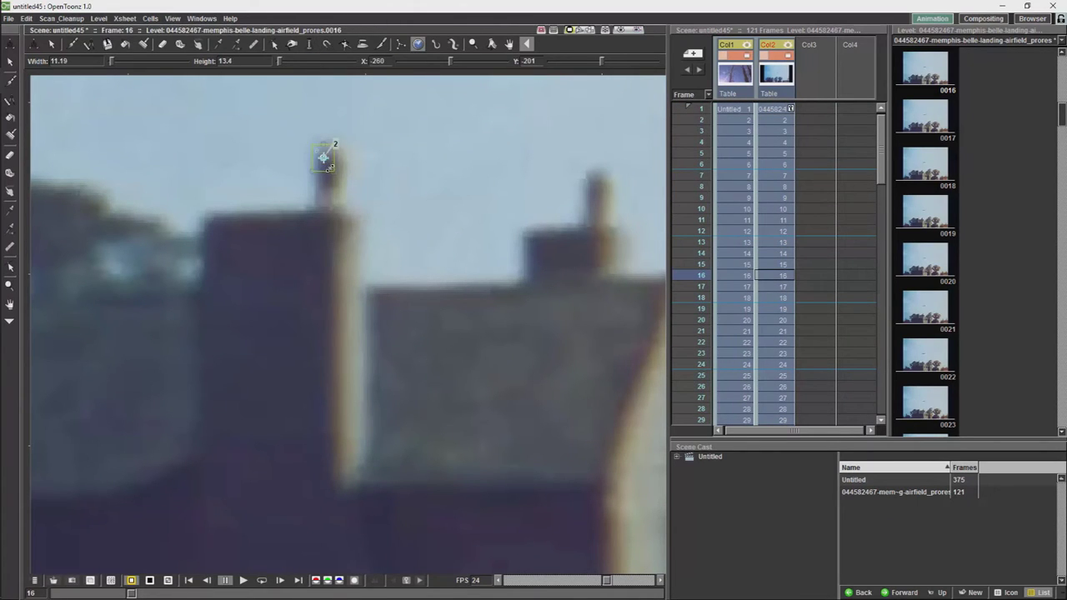
mouse_move(327, 164)
mouse_down()
mouse_move(331, 152)
mouse_move(331, 163)
mouse_up()
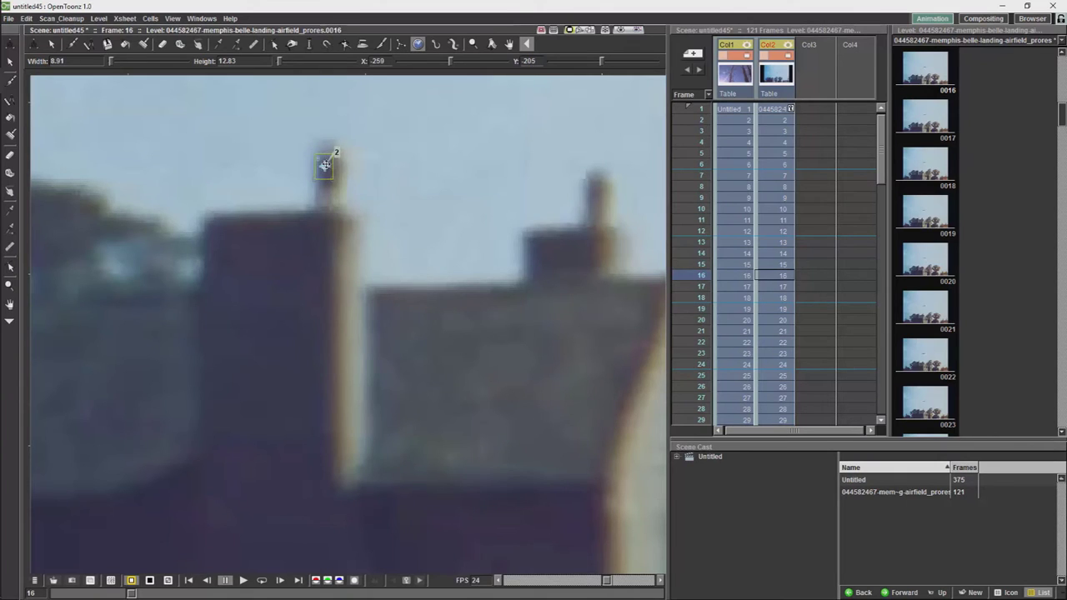
click(592, 184)
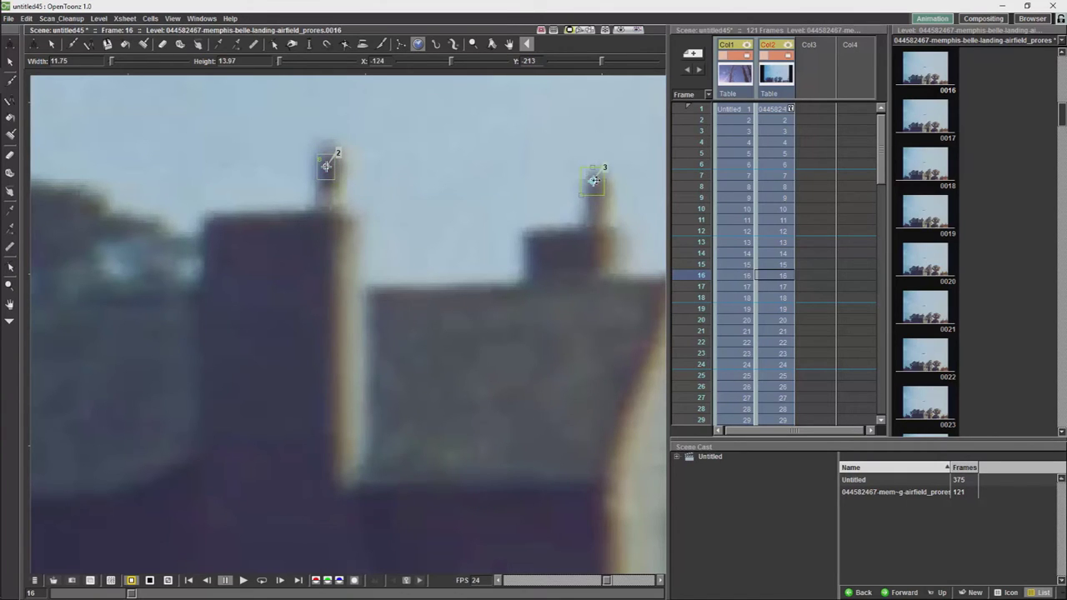
drag(594, 185, 598, 190)
Step: Select the level from its first to last frame and run Level > Tracking on all three points
scroll(500, 113, down, 4)
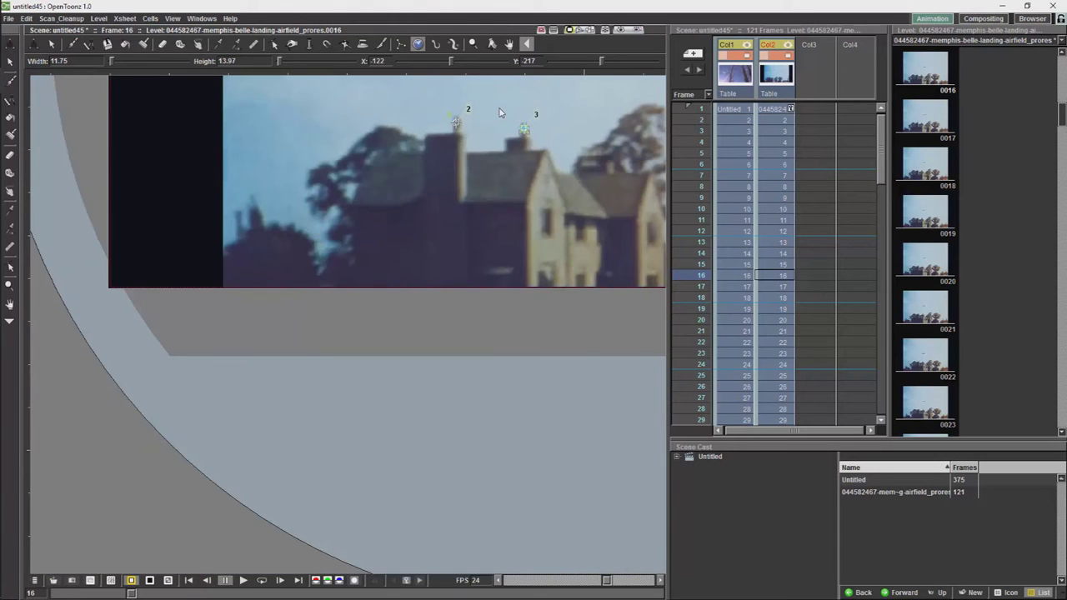
drag(413, 299, 289, 557)
drag(1061, 101, 1062, 57)
click(926, 68)
scroll(1027, 407, down, 10)
scroll(1027, 407, down, 3)
shift+click(925, 363)
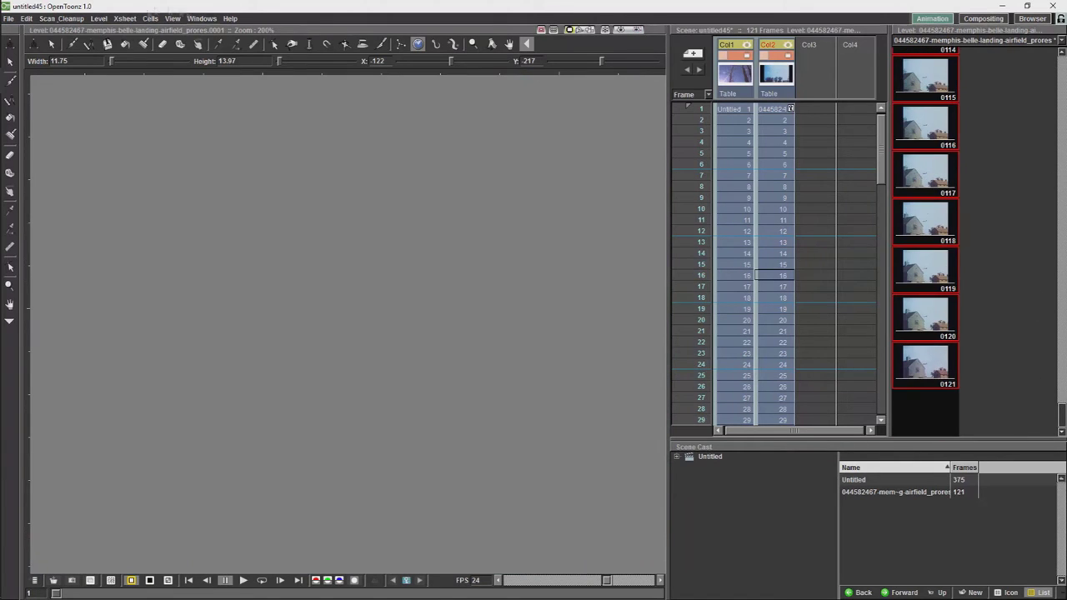
click(99, 18)
click(125, 250)
click(462, 241)
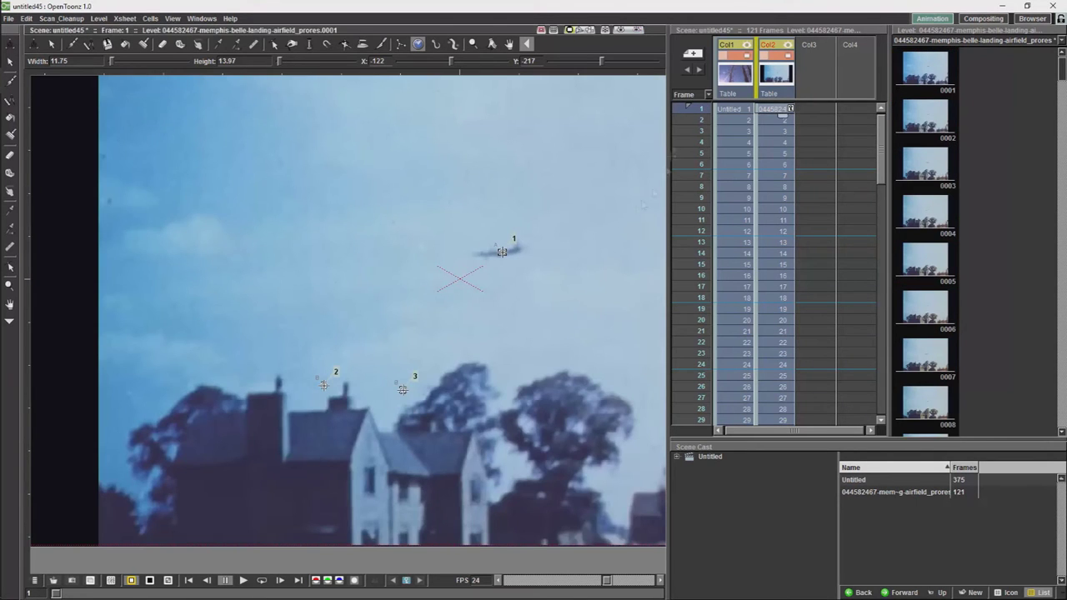
Step: Set the tracking threshold to 0.11, retrack from frame 0006 onward, and review the tracks from frame 1
drag(691, 109, 692, 240)
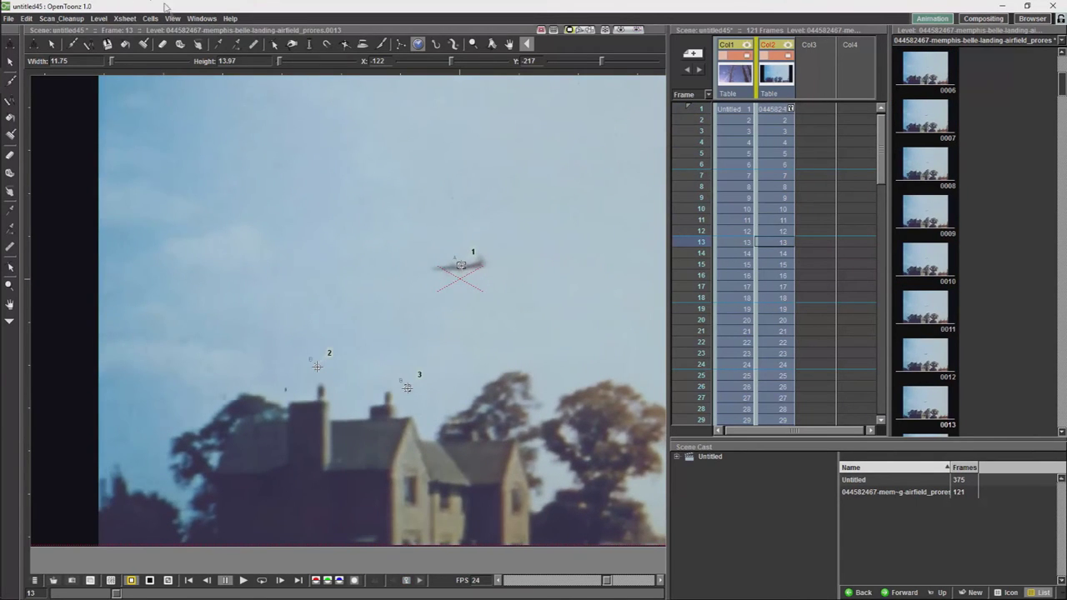
click(100, 19)
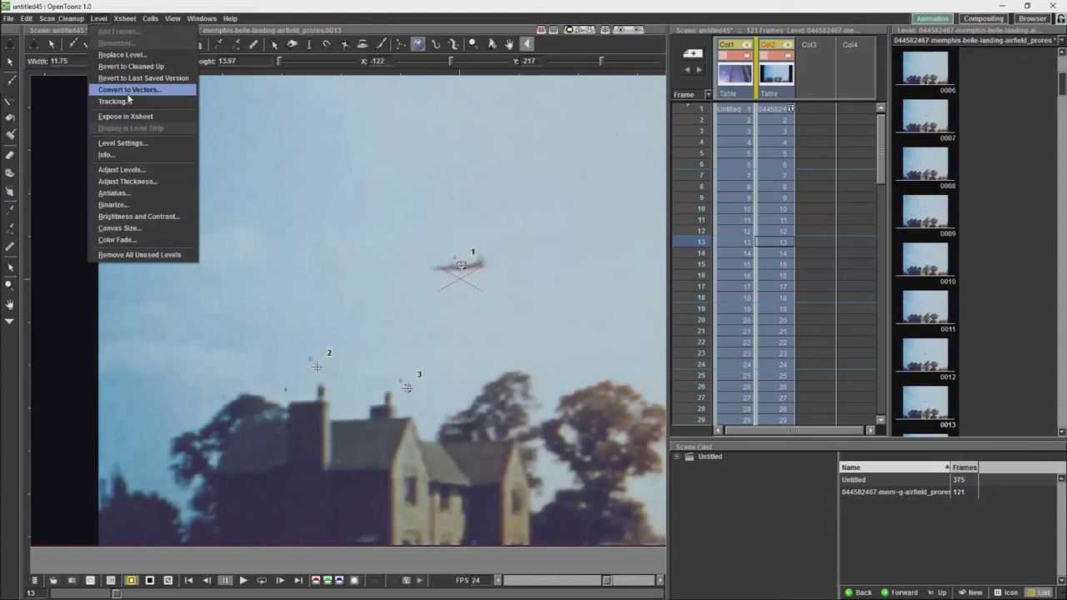
click(129, 102)
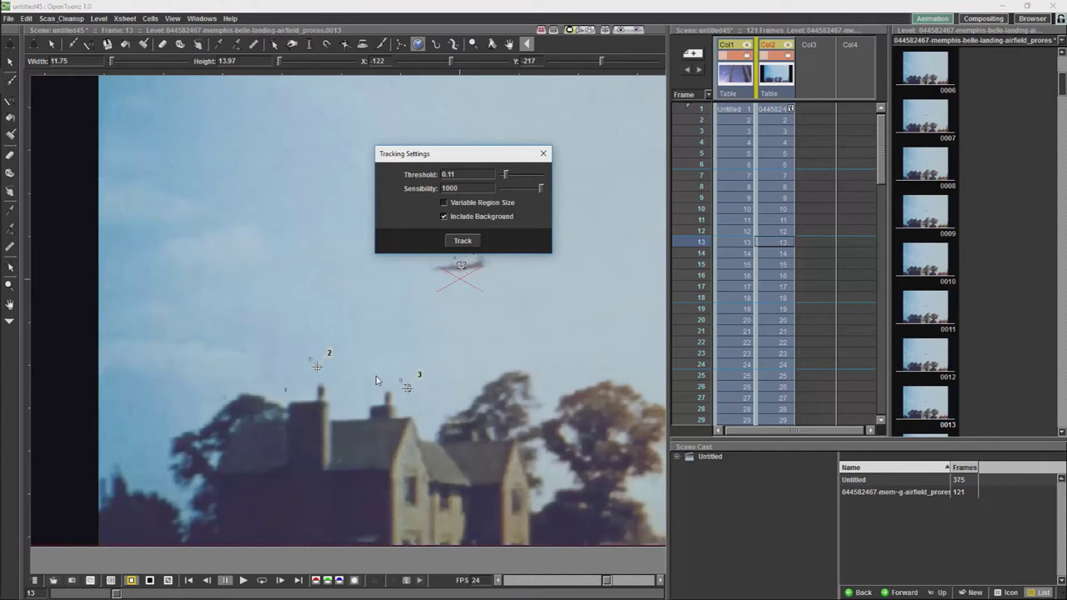
click(924, 70)
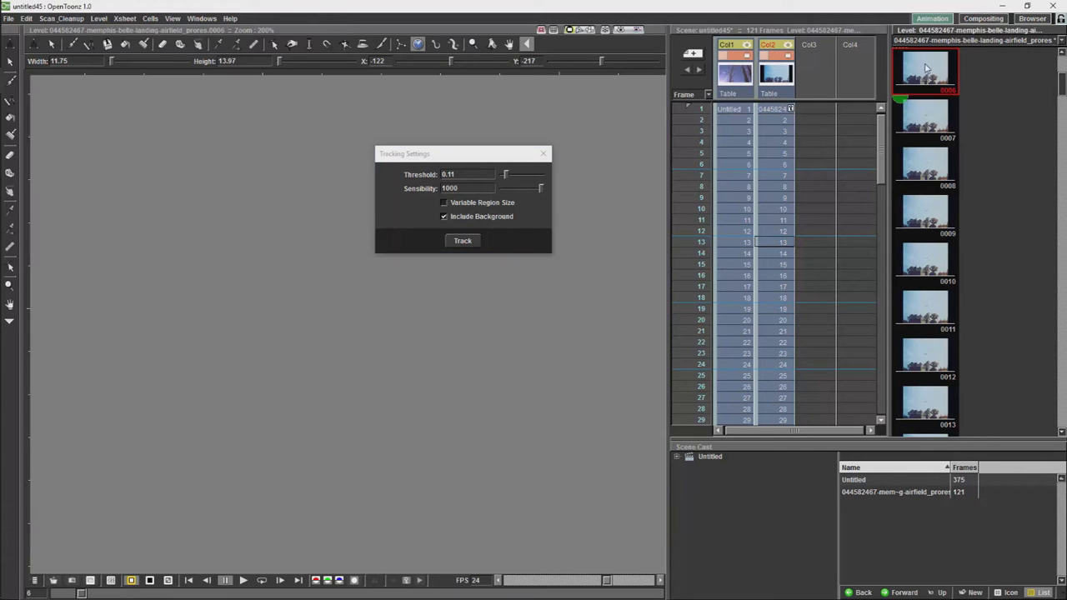
key(ctrl+a)
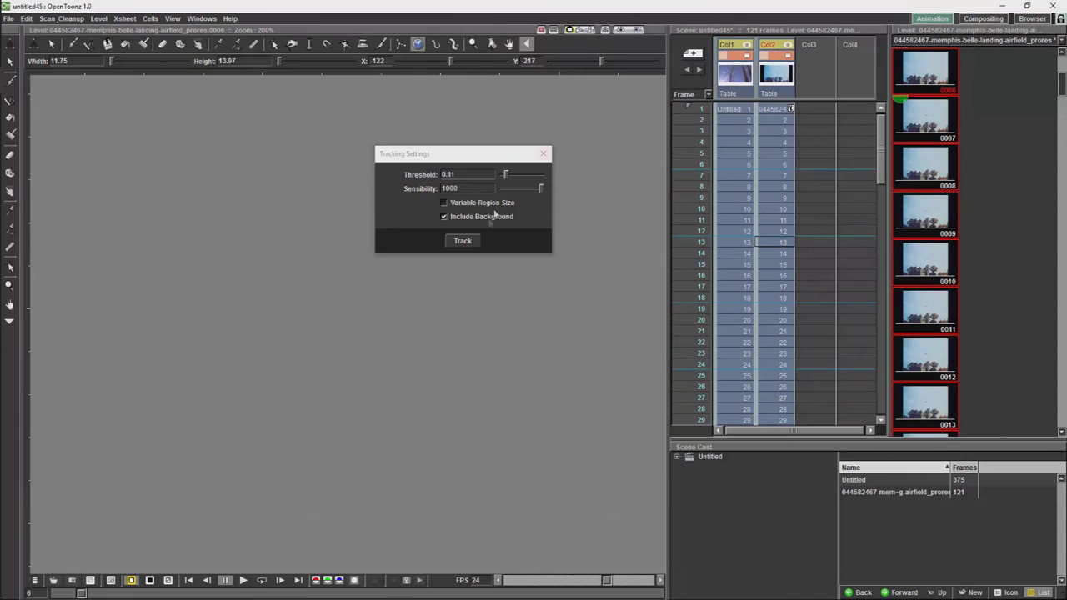
click(468, 241)
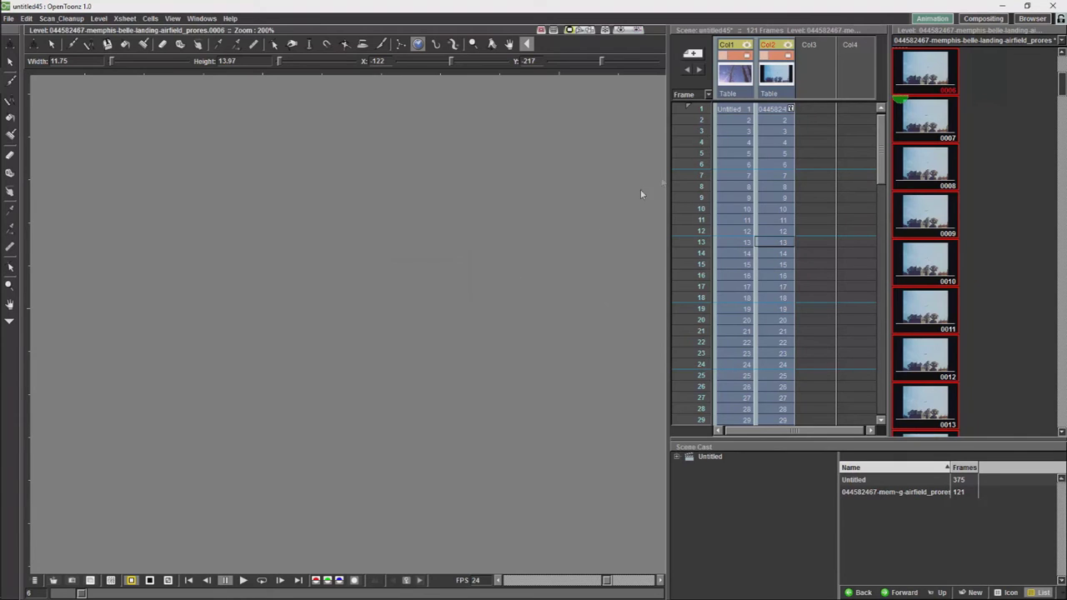
click(772, 111)
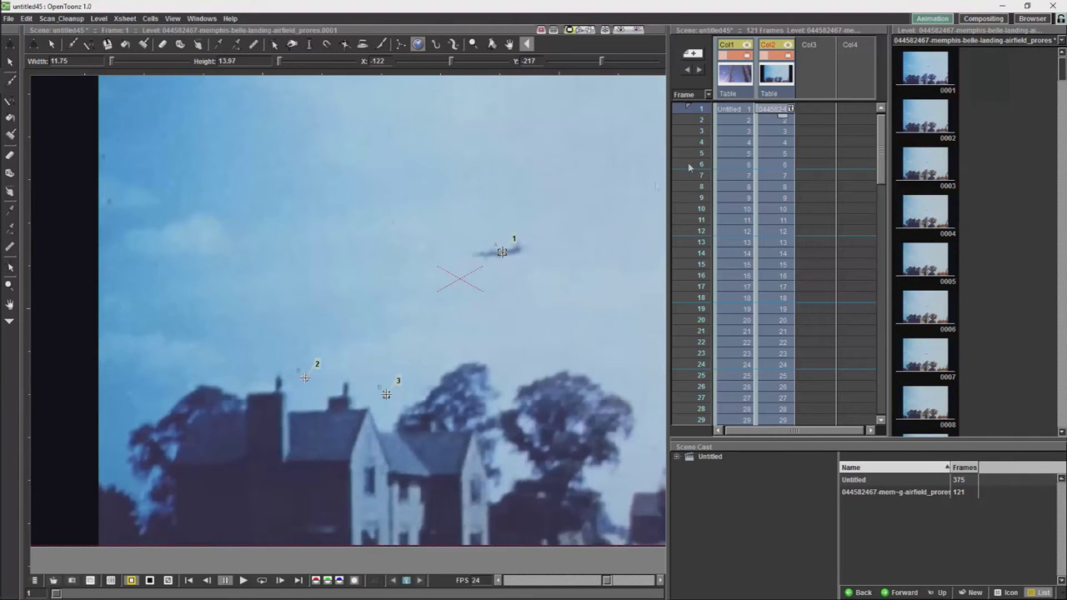
mouse_move(699, 117)
mouse_down()
mouse_move(695, 178)
mouse_move(677, 225)
mouse_move(684, 393)
mouse_move(702, 98)
mouse_up()
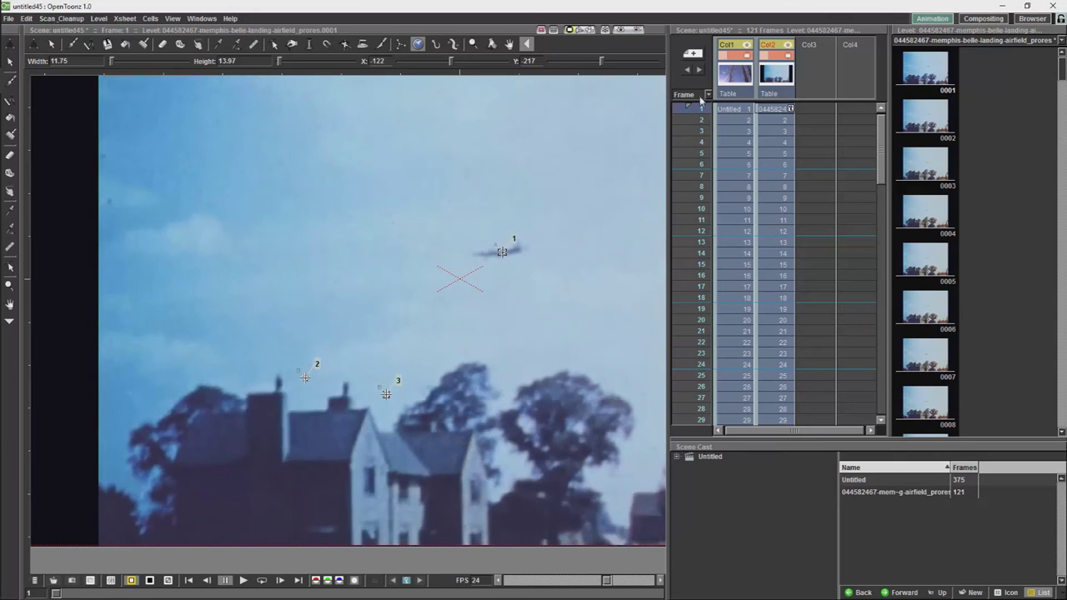
Step: Hide the Col2 plane footage and place tracker point 1 on the right tree trunk of Untitled
click(777, 57)
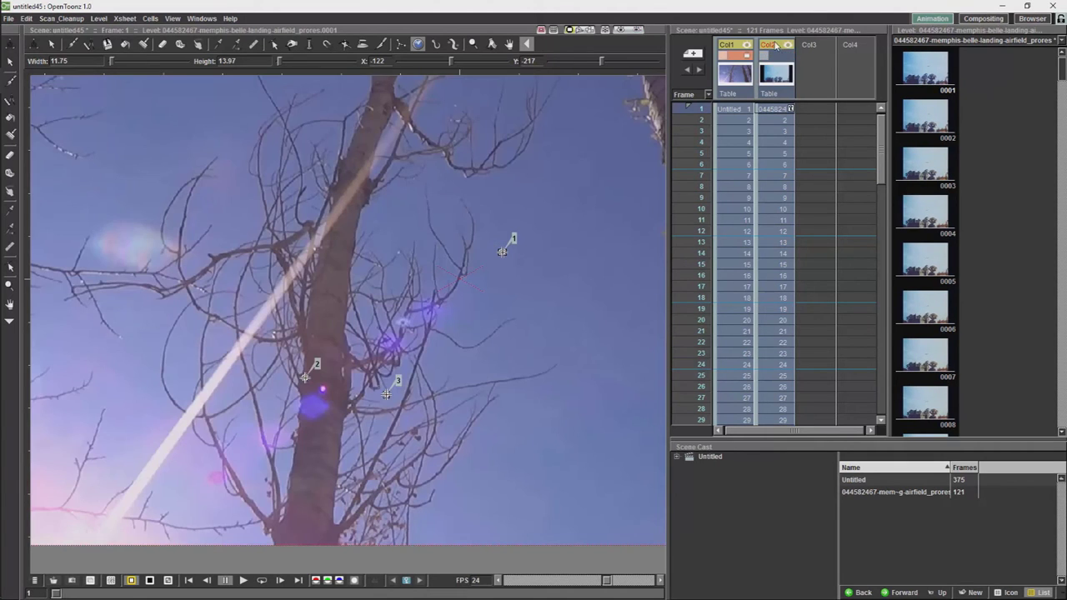
click(735, 113)
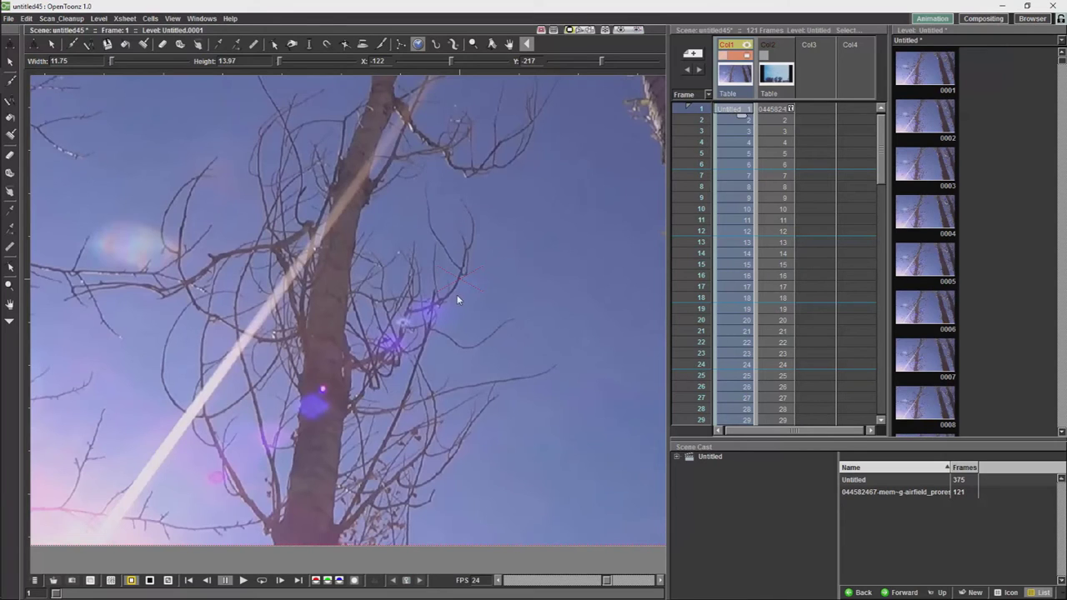
scroll(456, 297, down, 3)
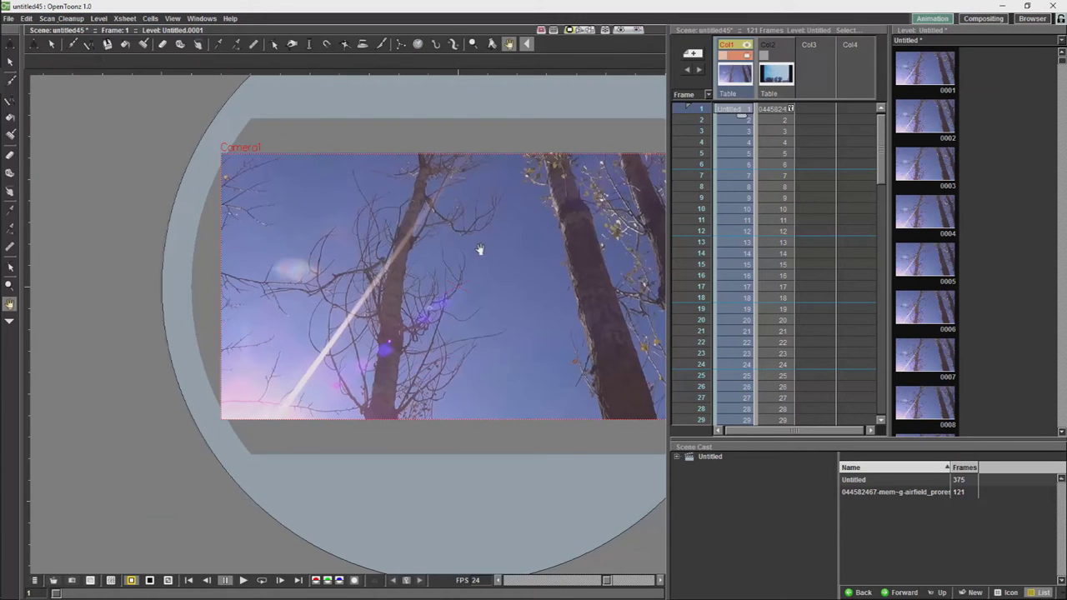
drag(479, 248, 390, 254)
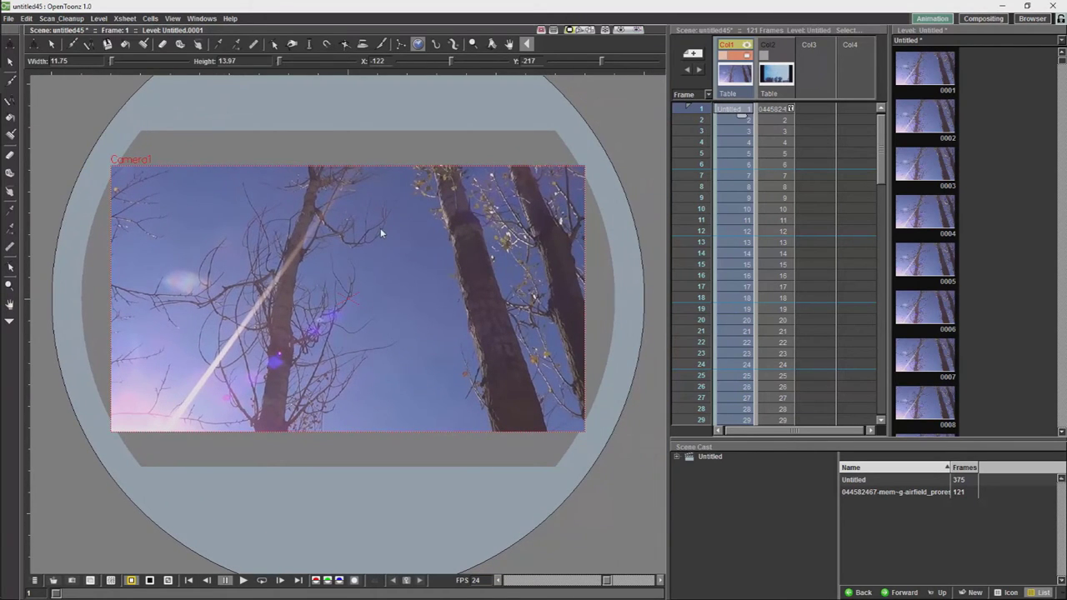
click(532, 359)
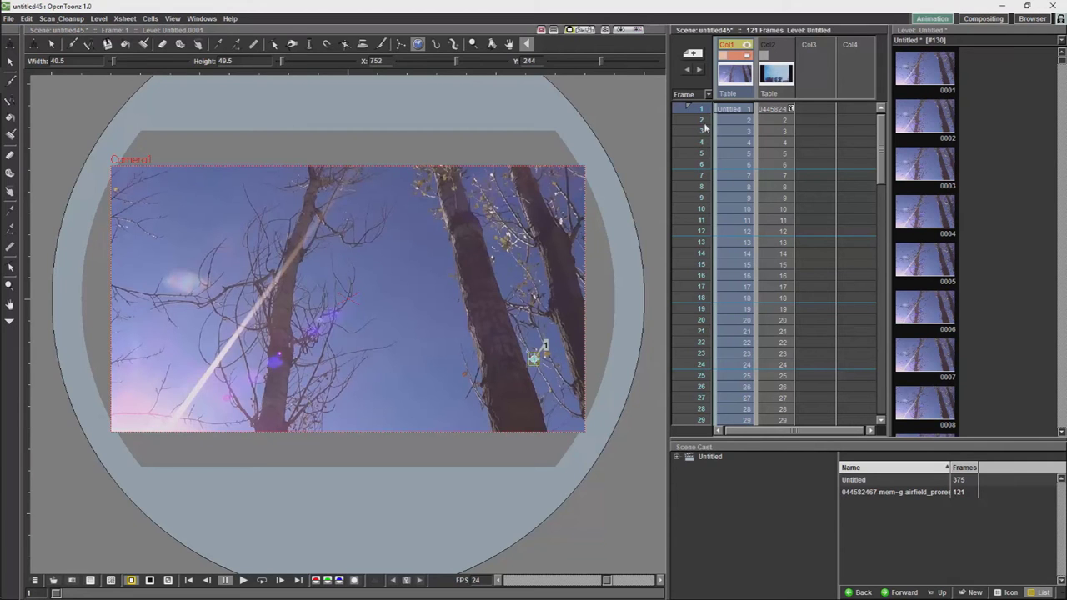
Step: Select frames 1 through 121 of the Untitled column
click(747, 108)
drag(879, 160, 845, 401)
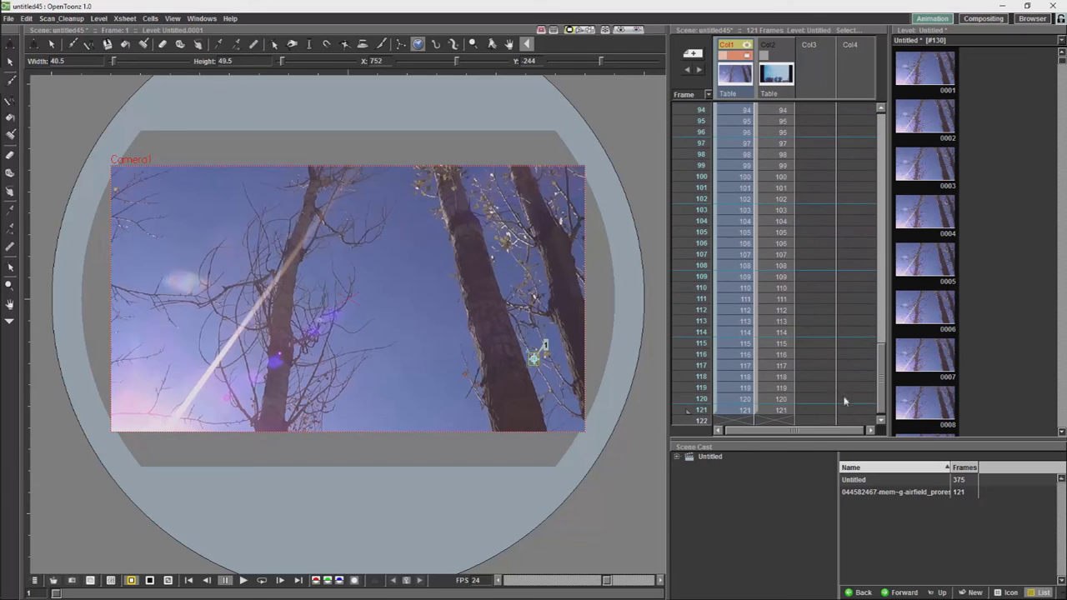
shift+click(739, 408)
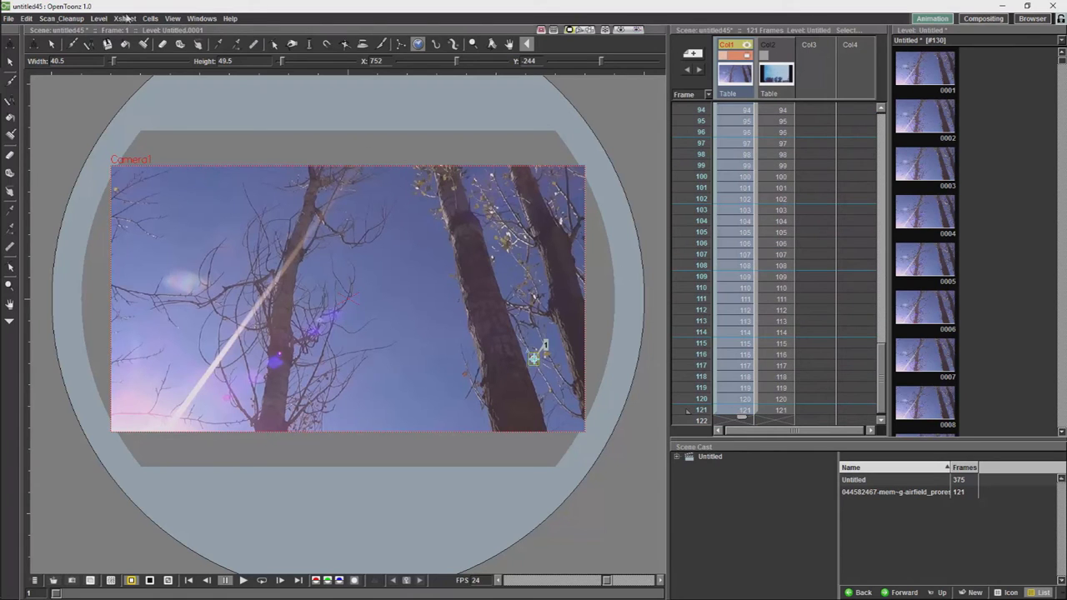
Step: Run Level > Tracking on point 1 across frames 1–121 and scrub the Xsheet to check it
click(98, 18)
click(125, 254)
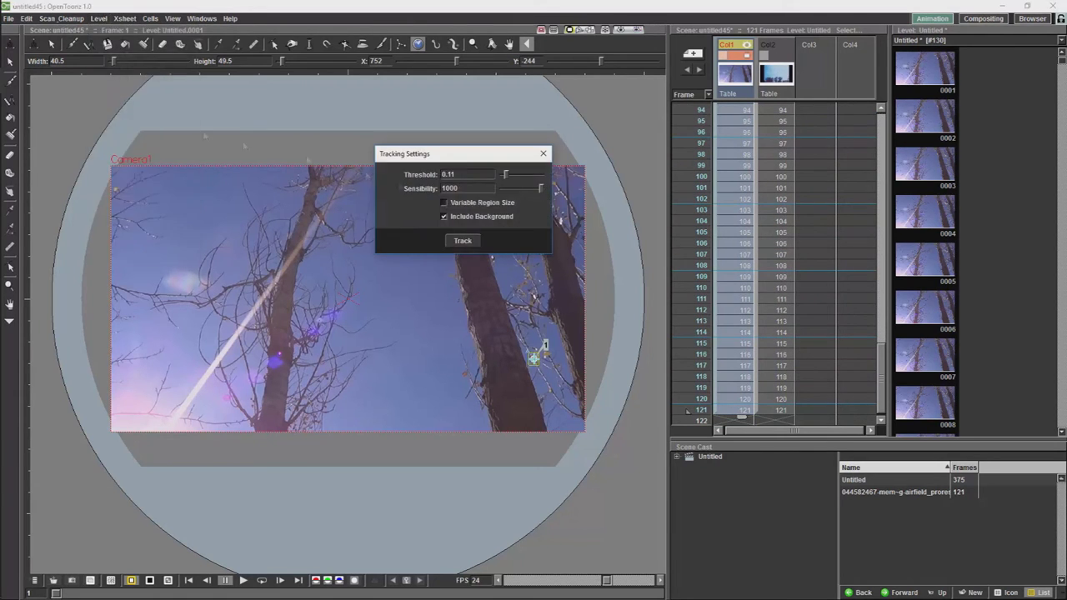
click(463, 240)
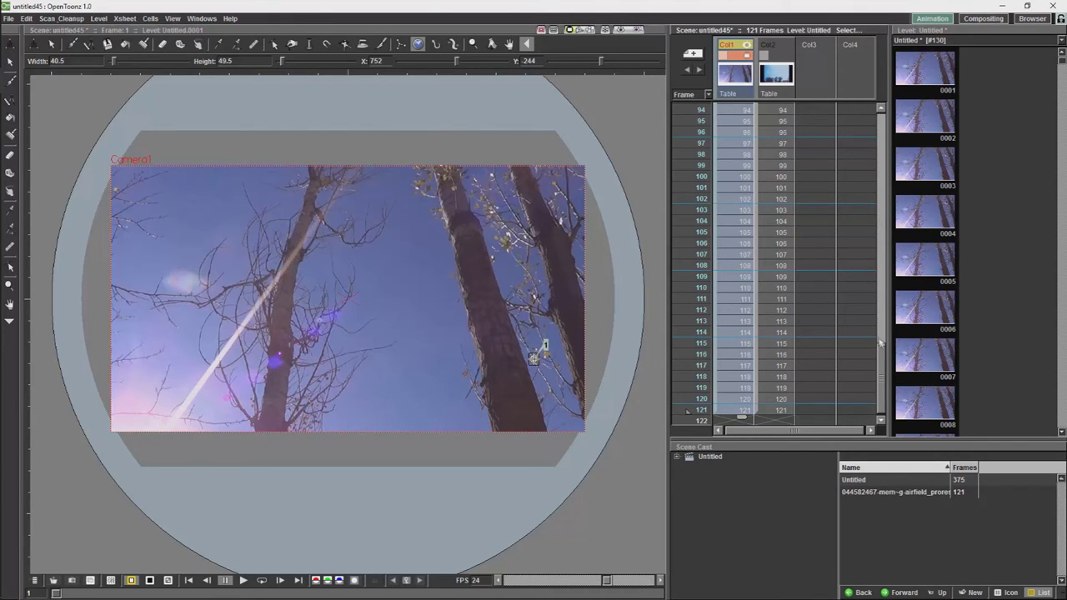
drag(883, 350, 859, 76)
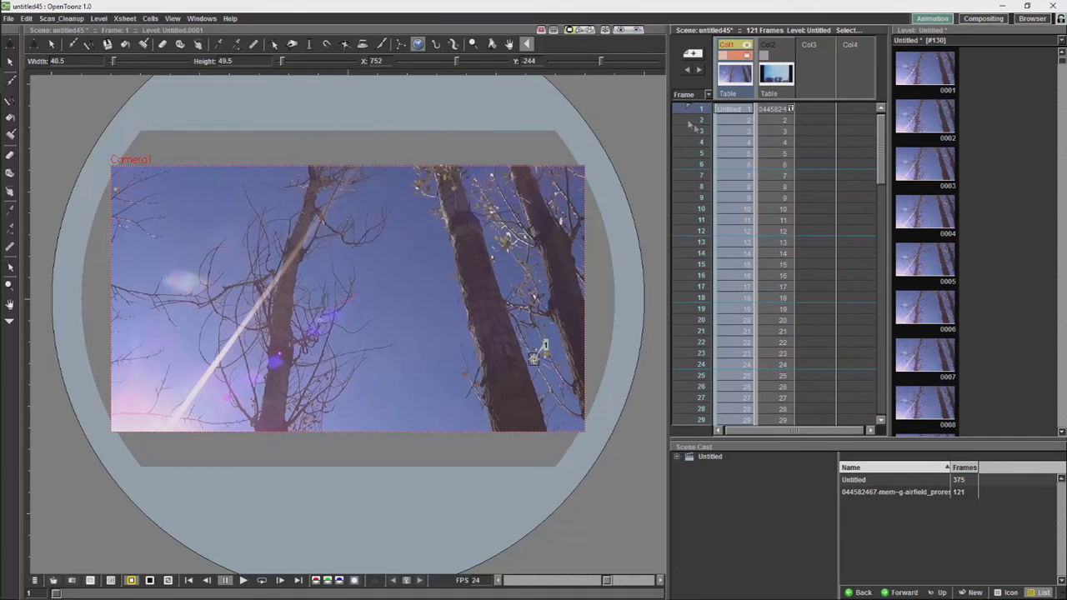
drag(687, 122, 722, 81)
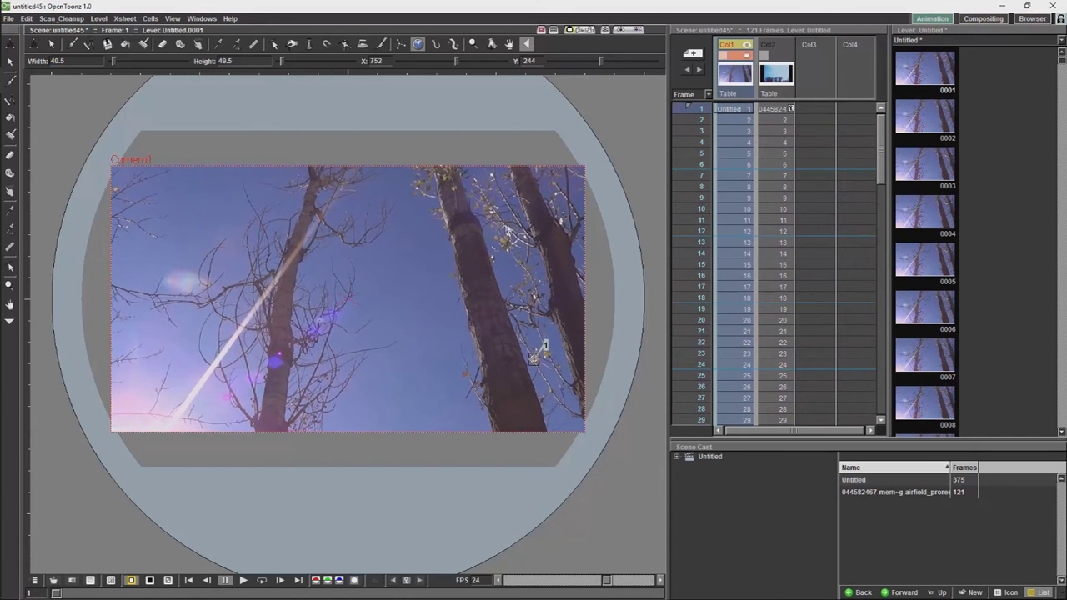
Step: Add tracker point 2 on the right trunk and point 3 on a left-tree branch, shrinking point 3's box
click(458, 225)
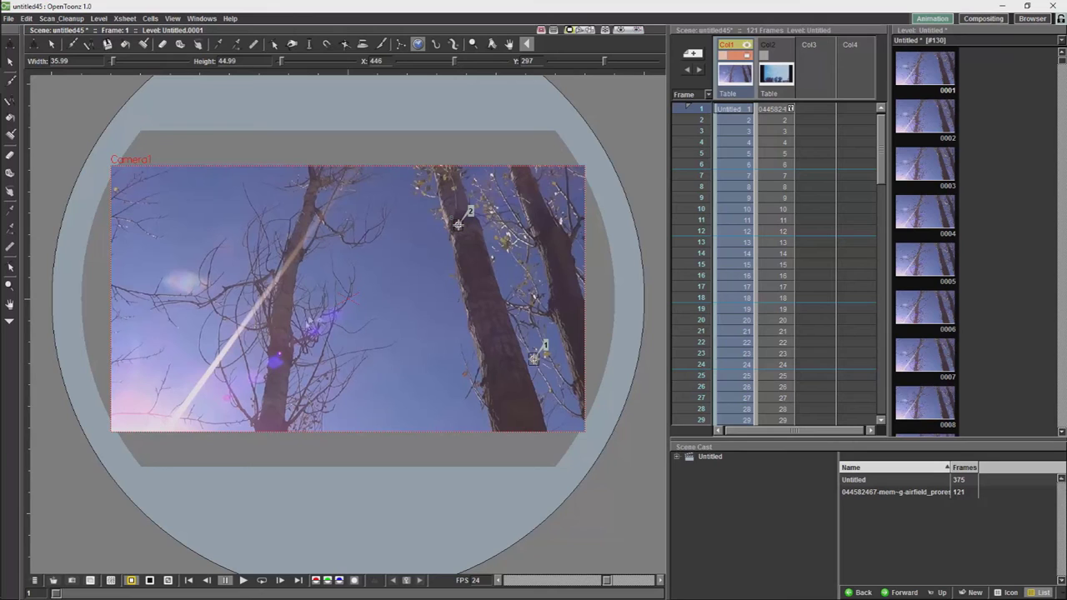
click(256, 280)
drag(255, 275, 257, 282)
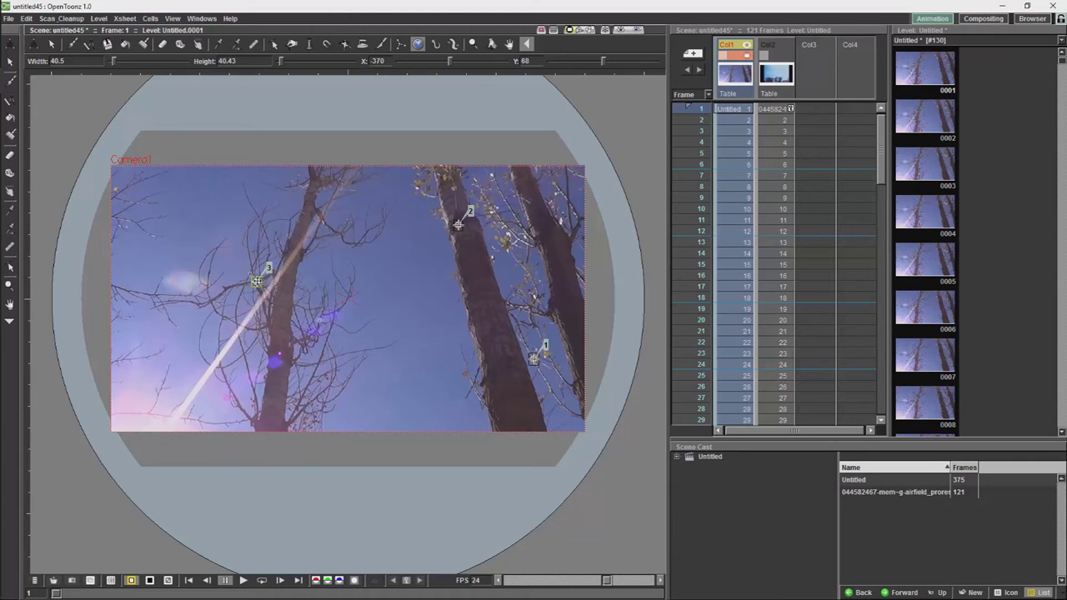
Step: Track all three points from frame 1 and scrub frames 96–113 to verify
click(731, 109)
scroll(776, 250, down, 10)
click(99, 18)
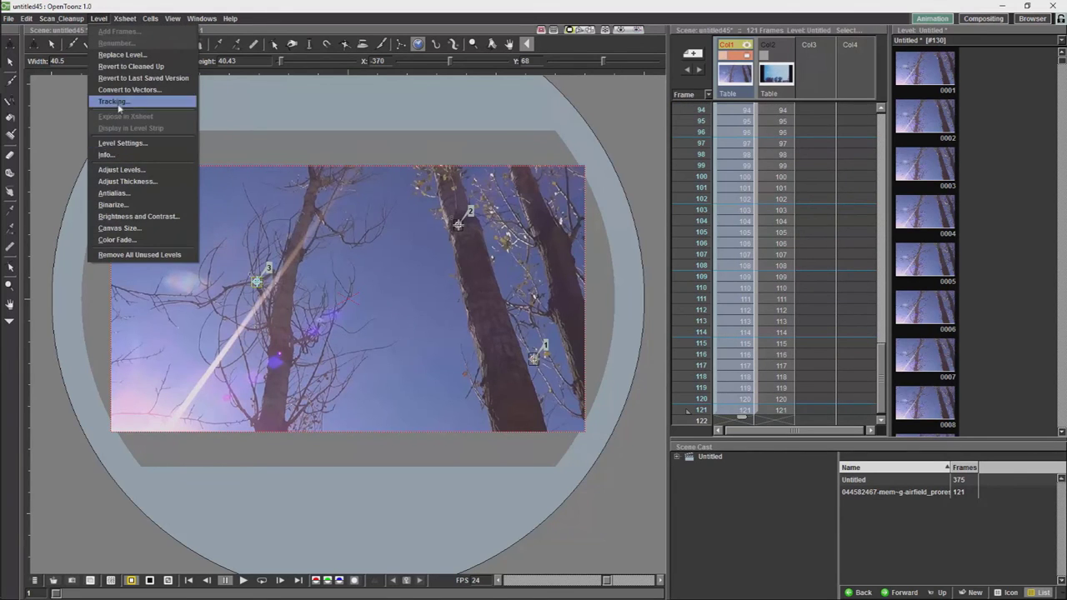
click(114, 101)
click(462, 240)
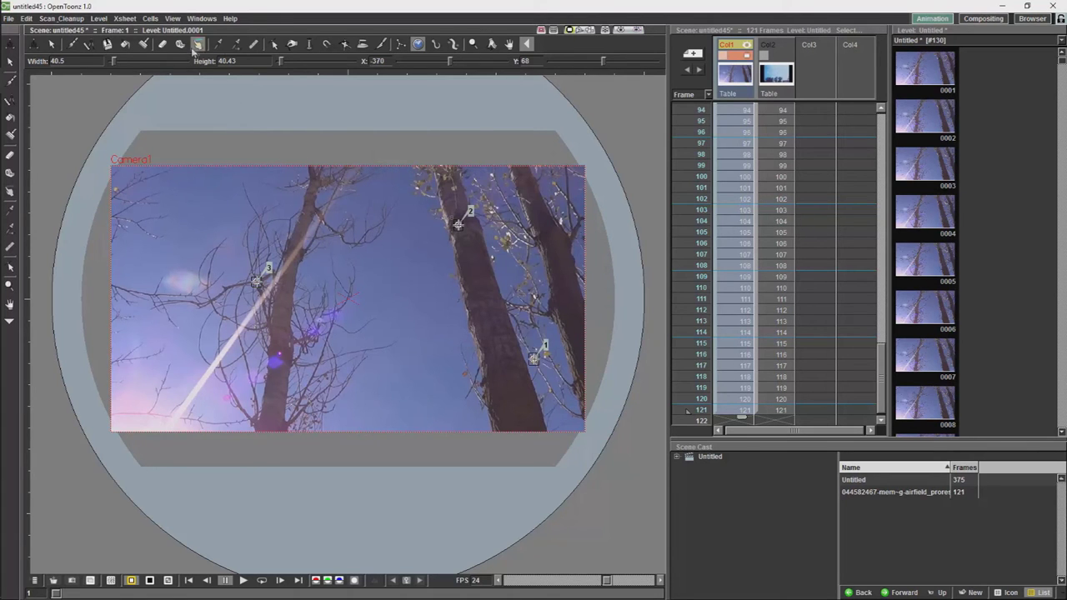
click(686, 133)
drag(686, 137, 705, 197)
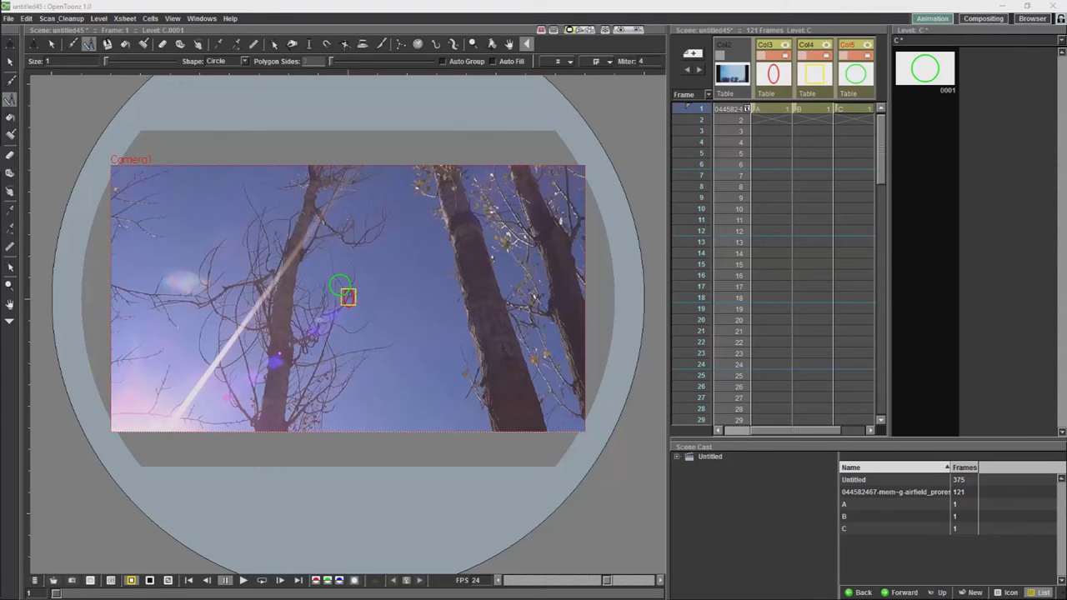
Step: Draw a red ellipse, yellow square and green circle as levels A, B and C near the frame centre
drag(781, 435, 724, 432)
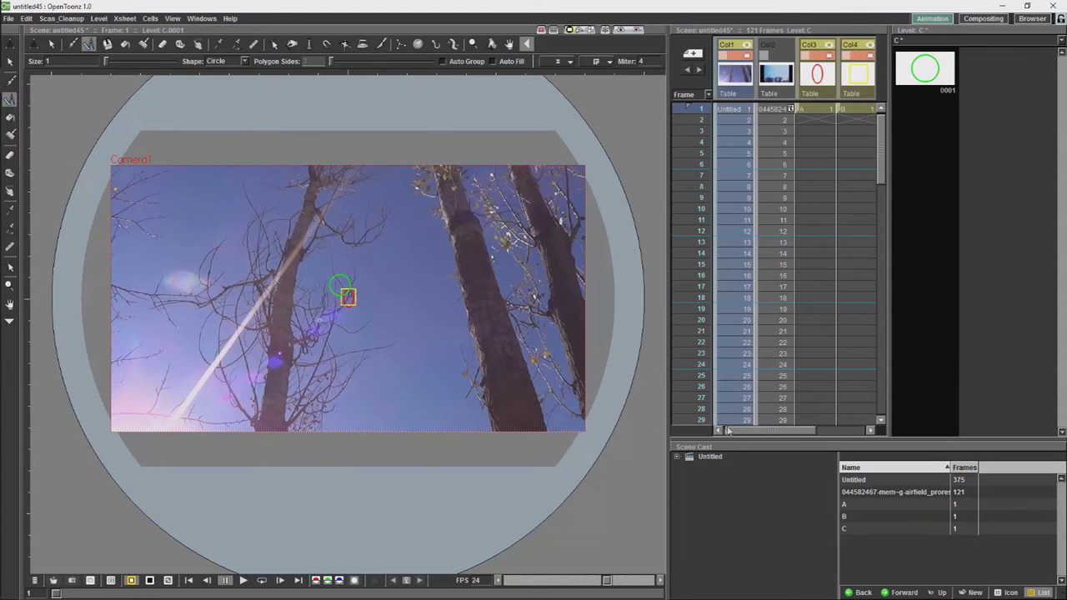
Step: Open the Stage Schematic from Windows and delete the 044-res footage column node
click(724, 114)
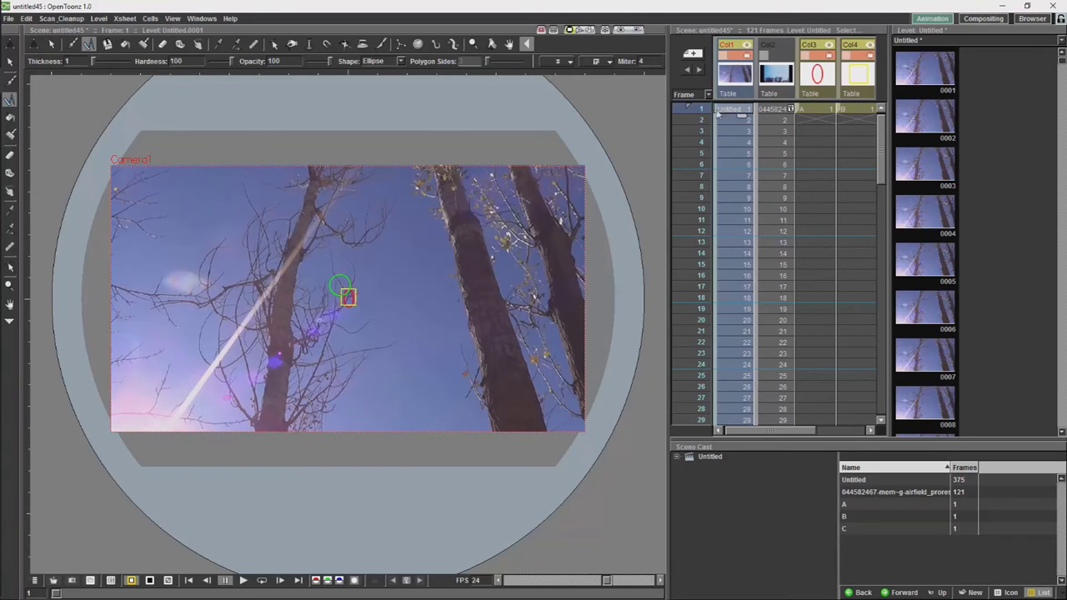
click(201, 19)
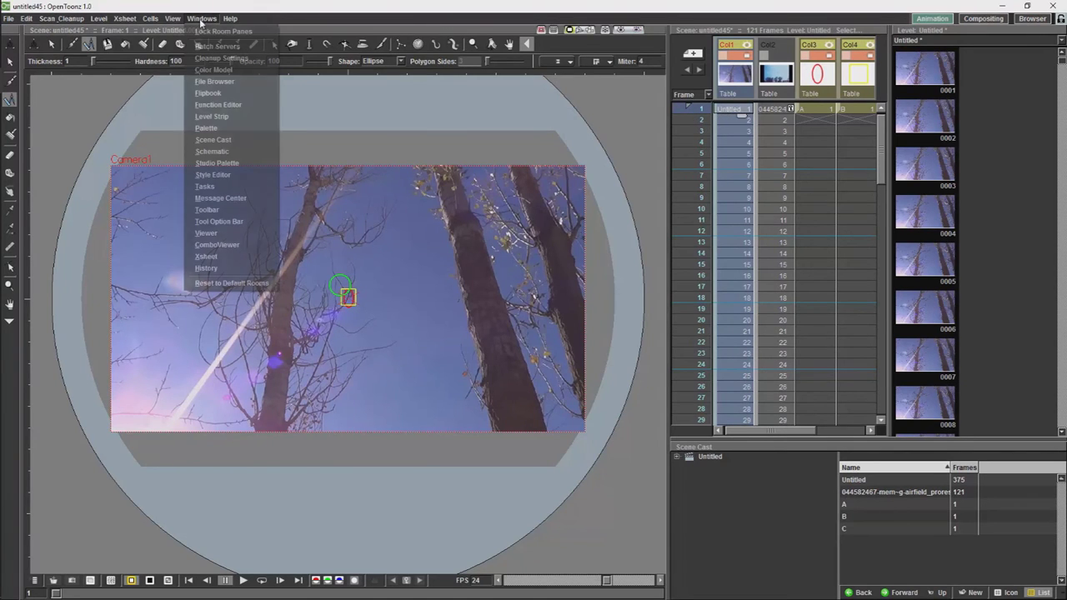
click(210, 152)
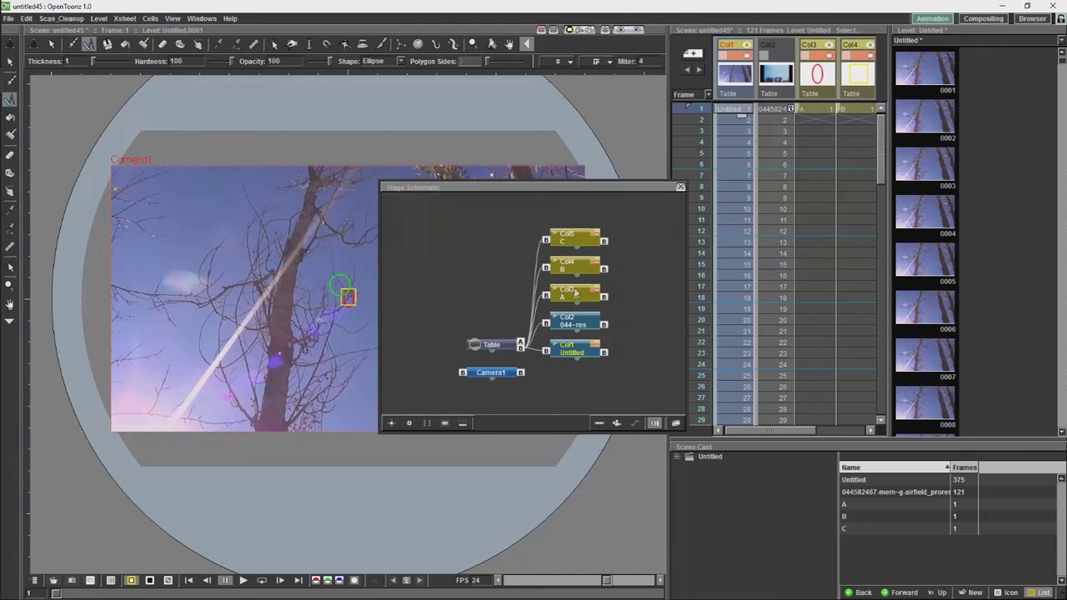
drag(575, 324, 559, 362)
key(Delete)
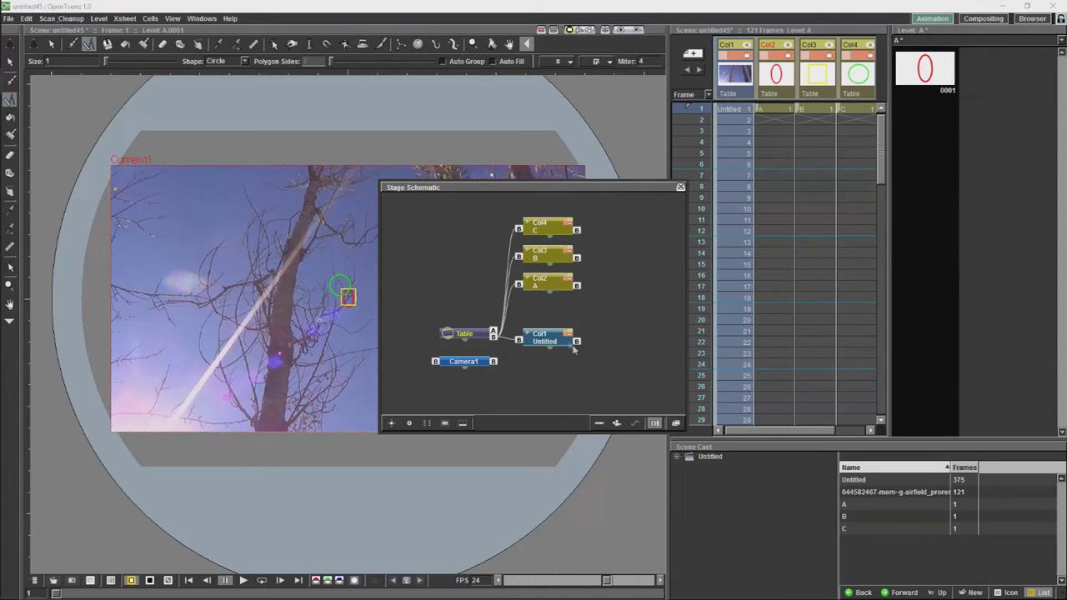
Step: Spread the Untitled, A, B and C nodes apart in the Stage Schematic
drag(569, 344, 564, 352)
drag(550, 276, 628, 295)
drag(551, 253, 620, 264)
drag(540, 223, 598, 228)
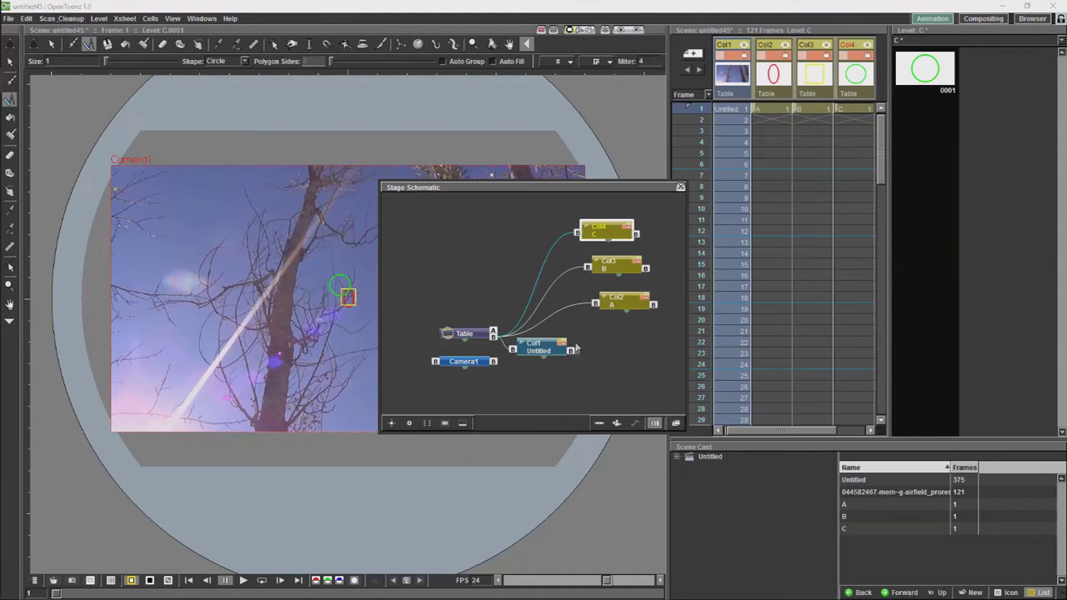
Step: Link column A's node to the Untitled column's tracker output so the ellipse follows point 1
drag(572, 351, 595, 303)
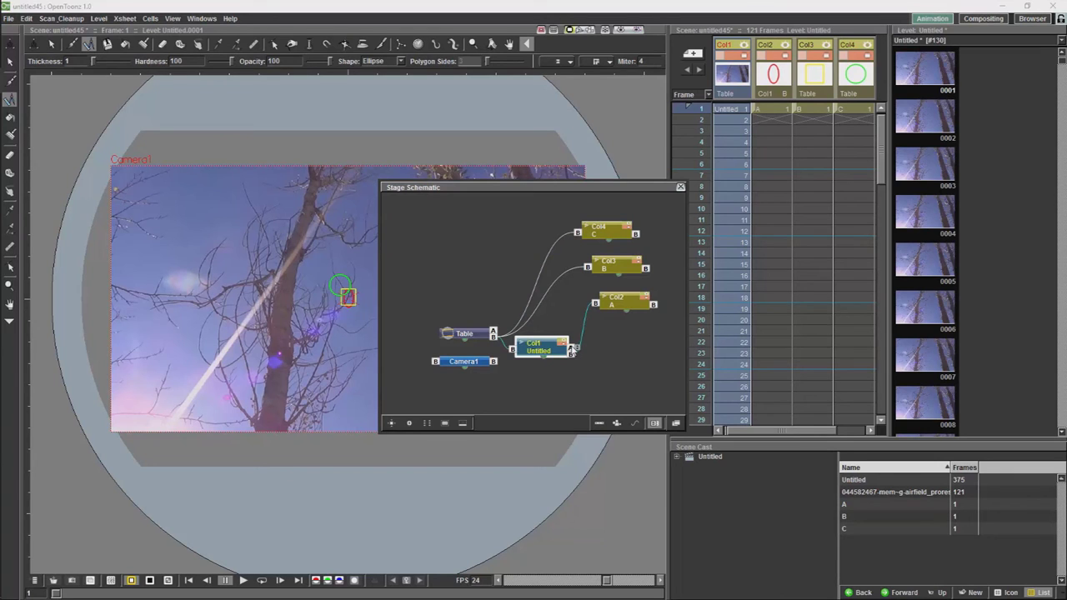
drag(621, 302, 614, 378)
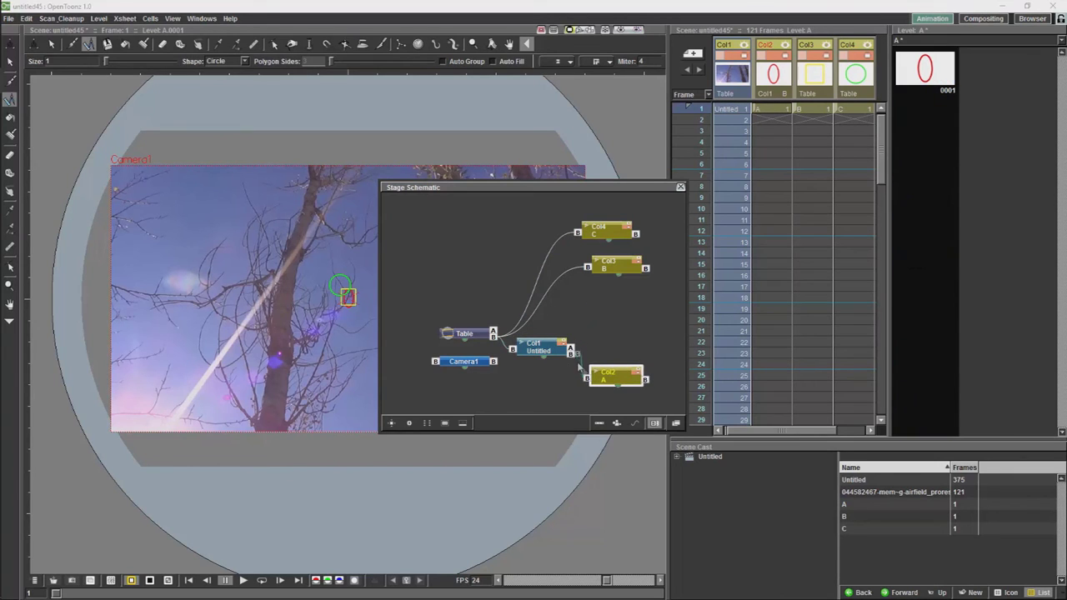
click(571, 350)
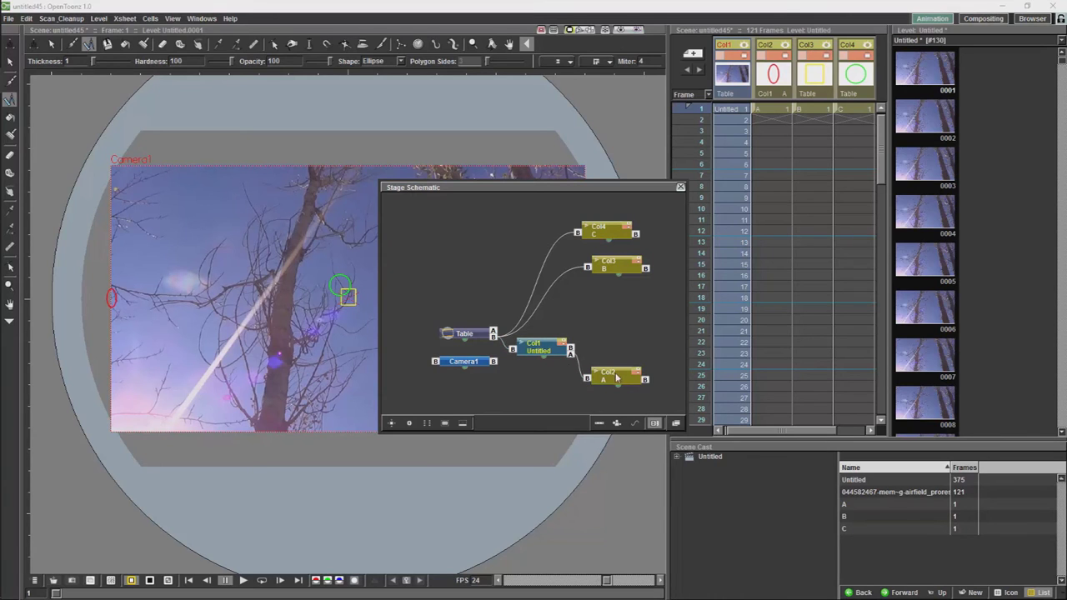
drag(616, 379, 601, 357)
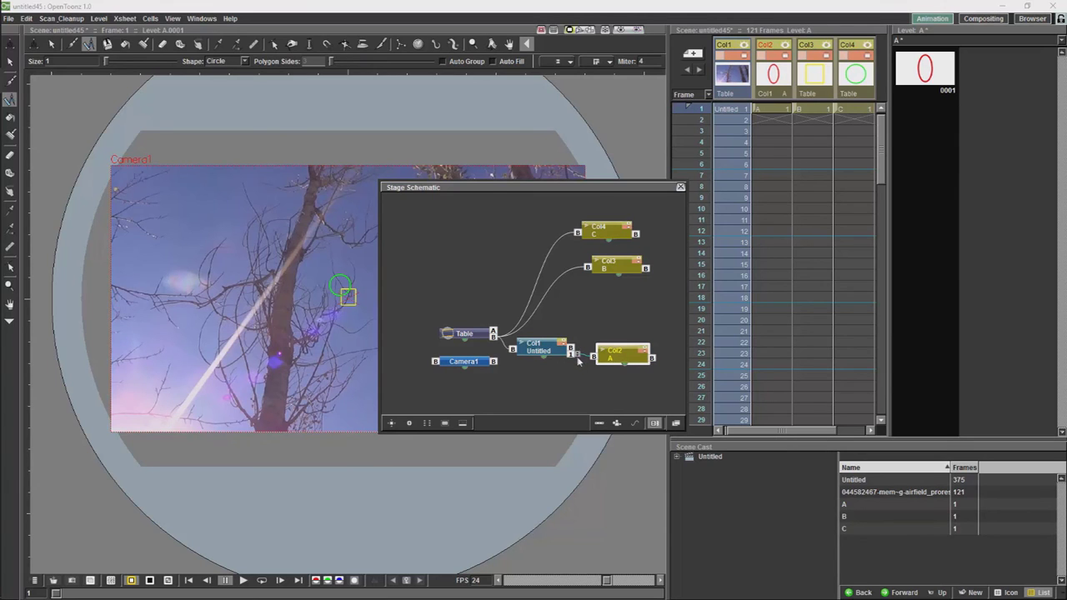
drag(572, 354, 593, 357)
drag(604, 189, 863, 294)
Step: Link the yellow square (Col3) and green circle (Col4) to Col1's tracker ports 2 and 3
click(722, 111)
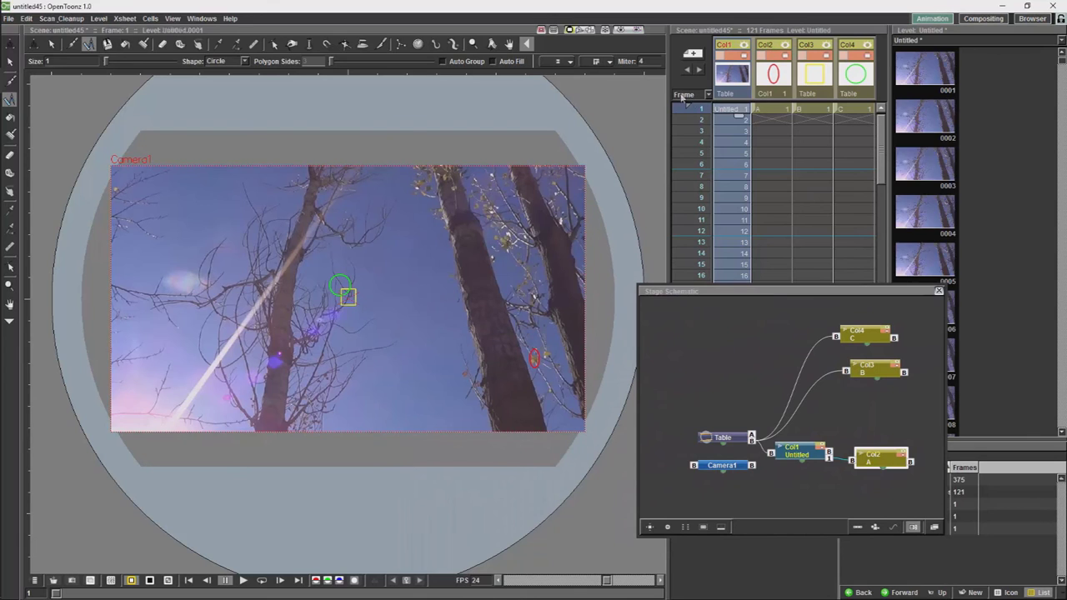
click(417, 43)
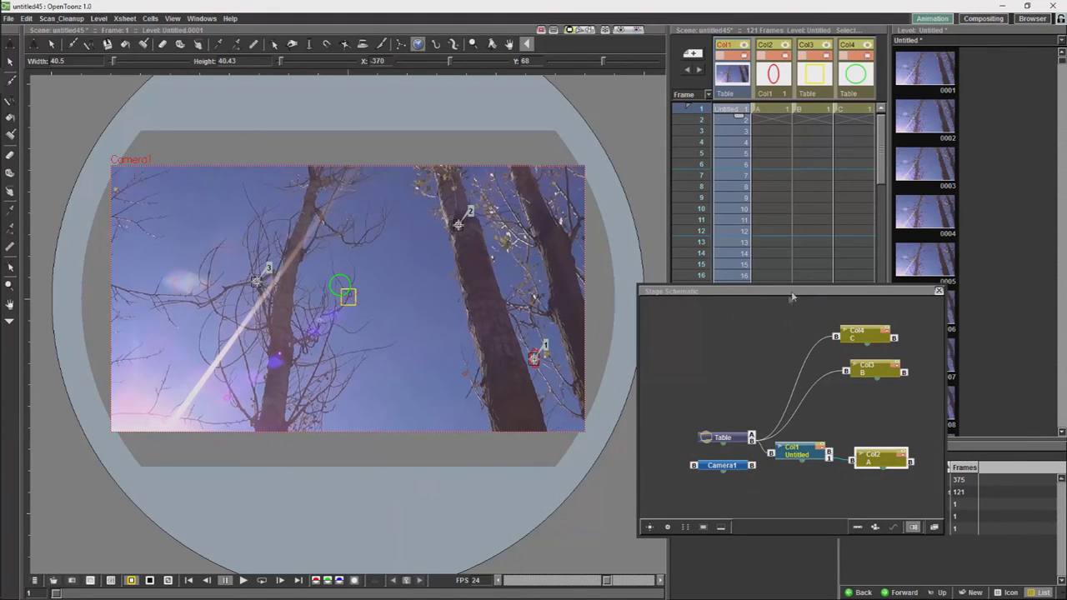
drag(798, 457, 801, 463)
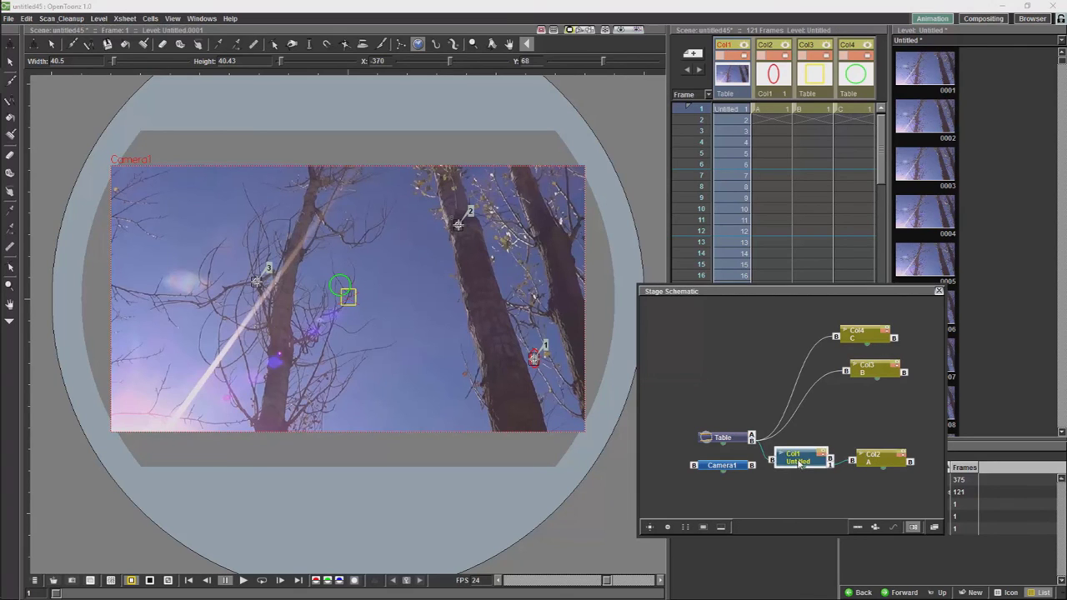
drag(890, 462, 887, 468)
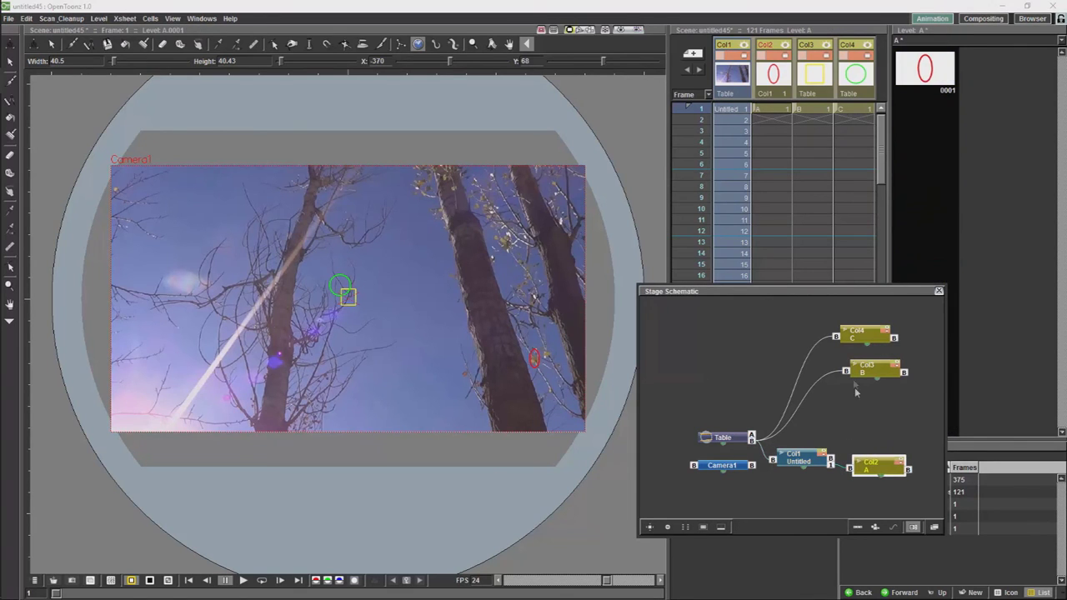
click(821, 453)
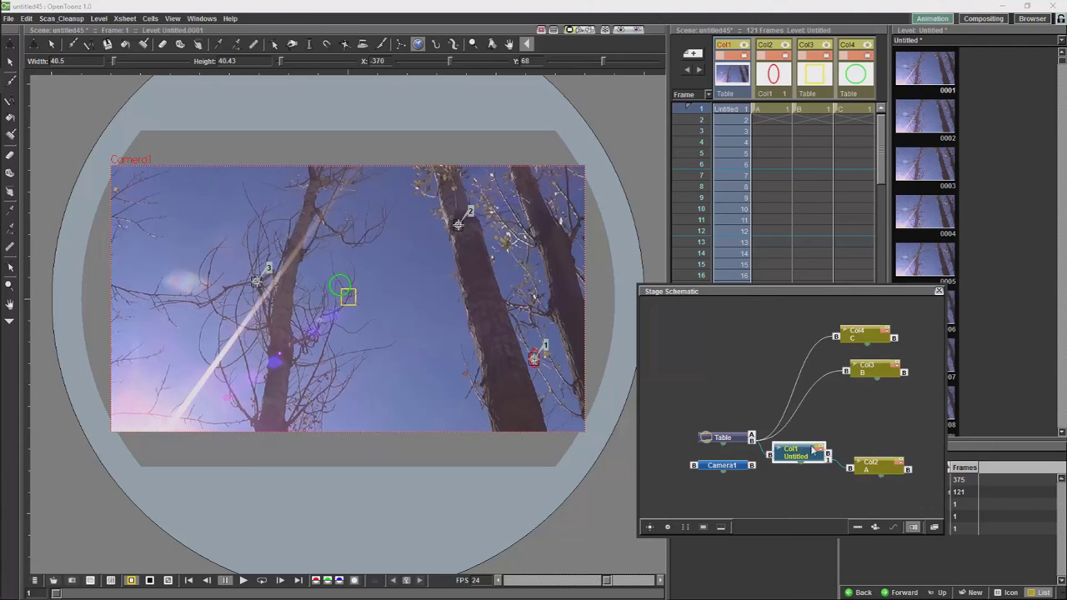
click(847, 376)
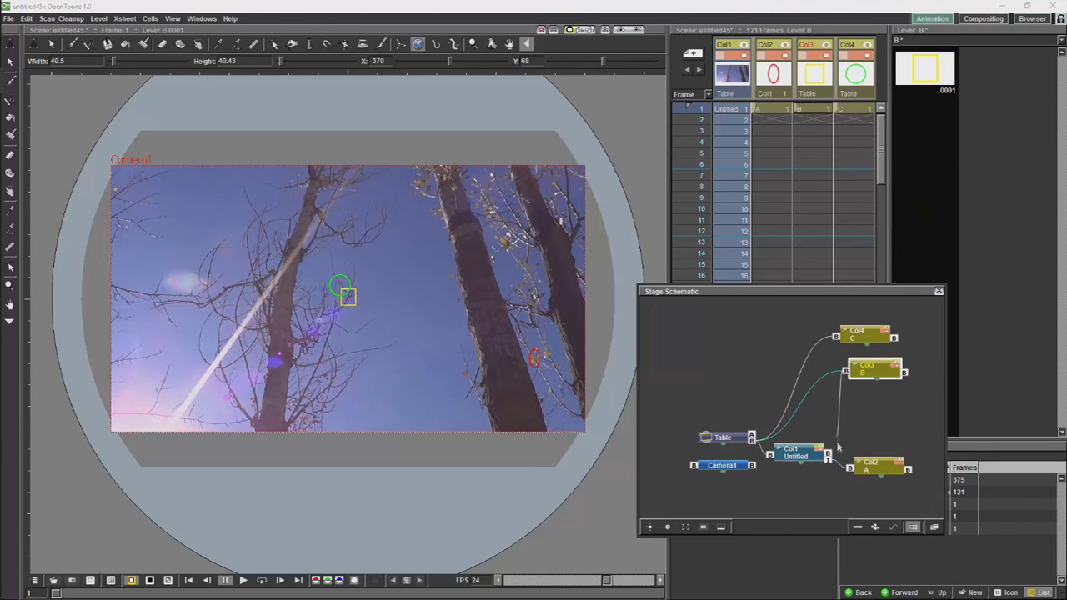
drag(838, 450, 818, 407)
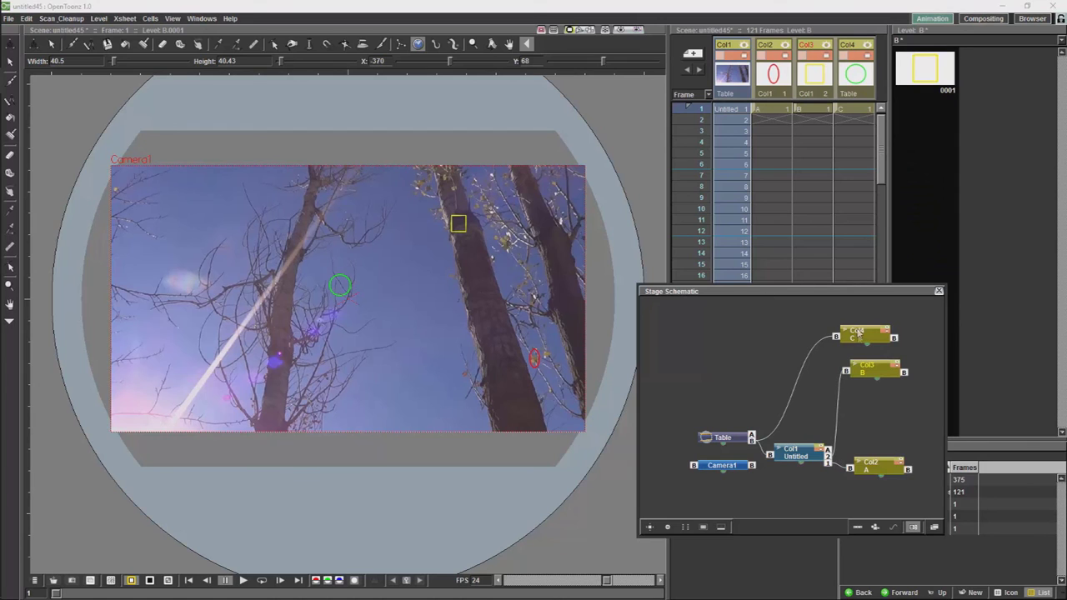
drag(870, 366, 891, 407)
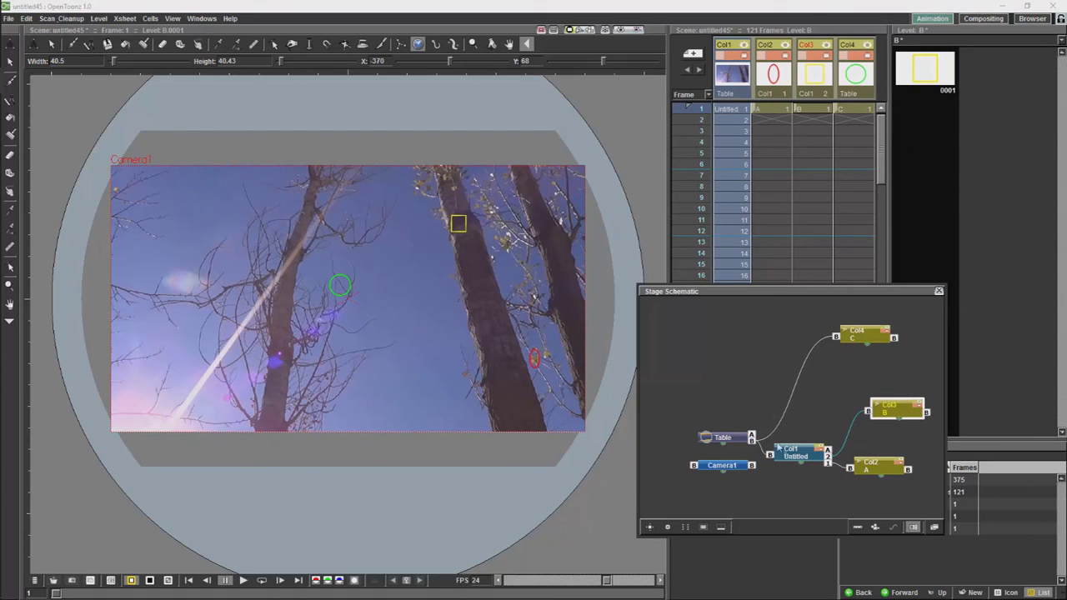
drag(836, 337, 830, 451)
drag(852, 340, 830, 451)
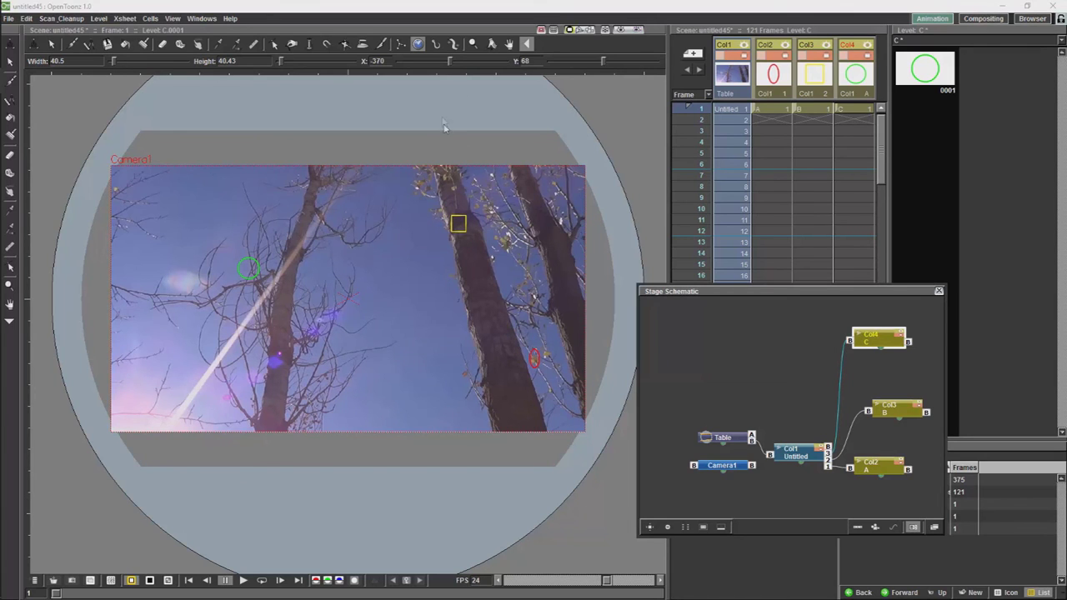
click(727, 113)
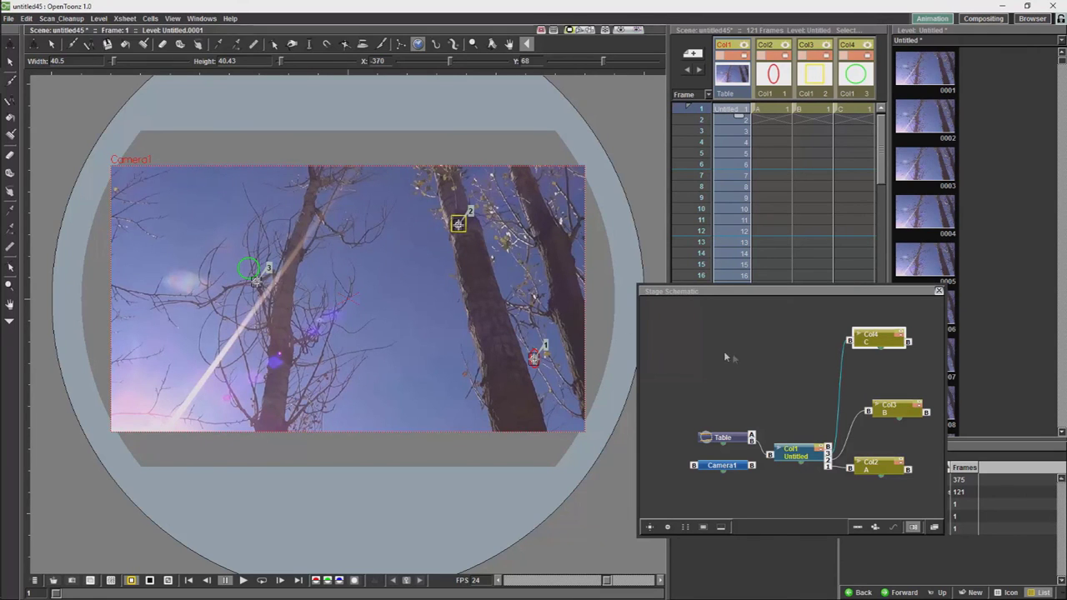
drag(882, 338, 884, 349)
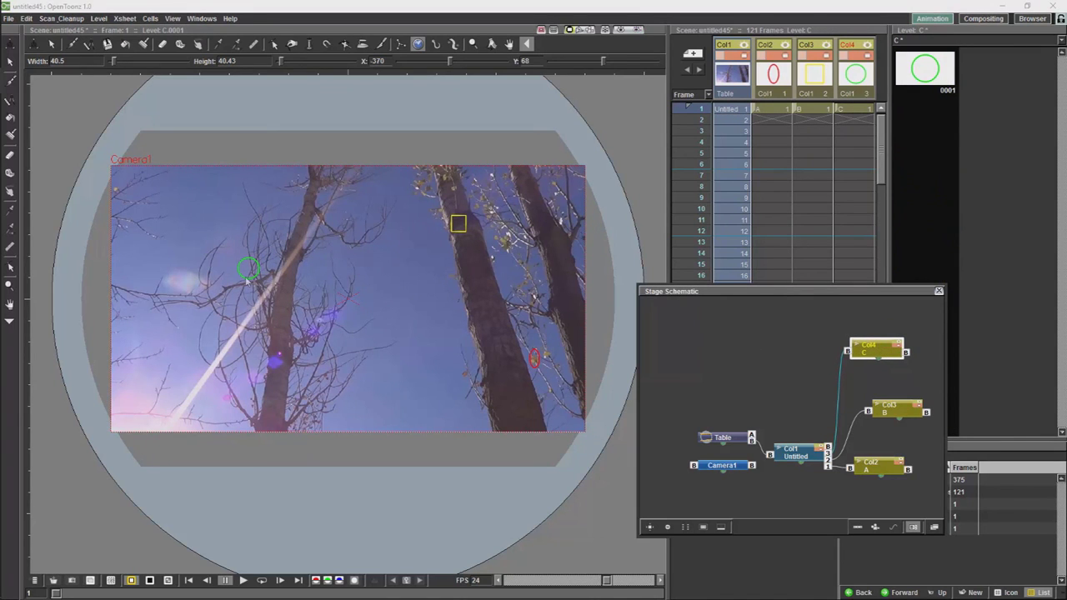
drag(752, 440, 847, 352)
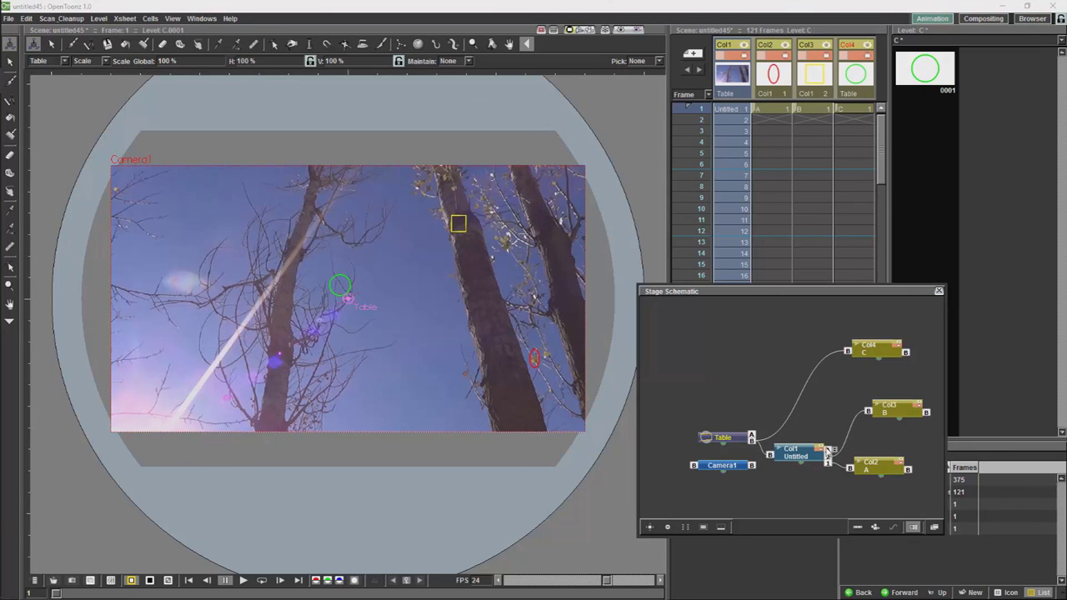
drag(834, 455, 889, 356)
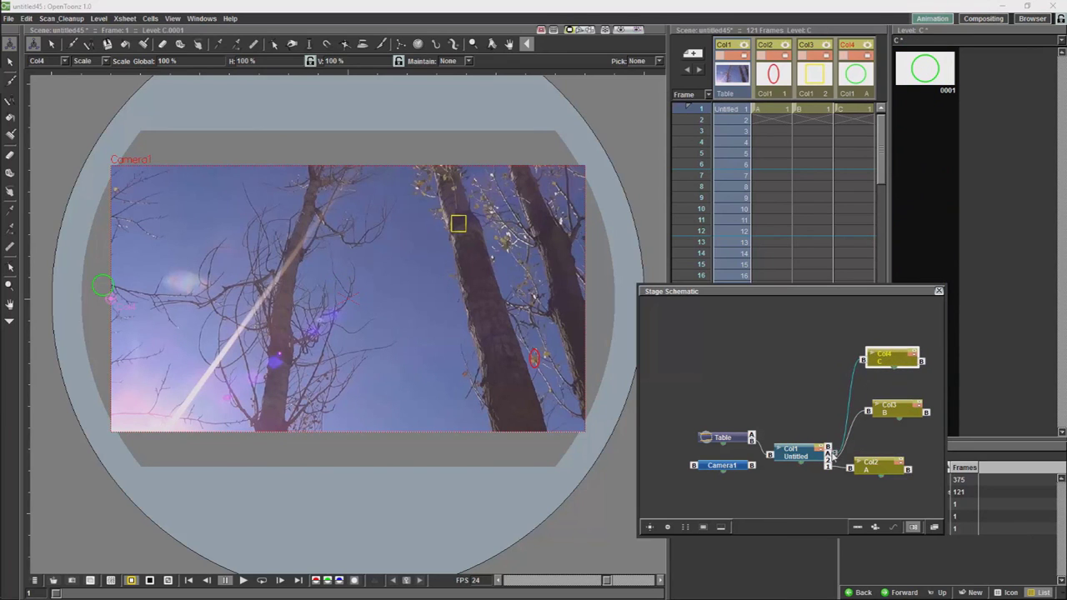
drag(835, 452, 835, 446)
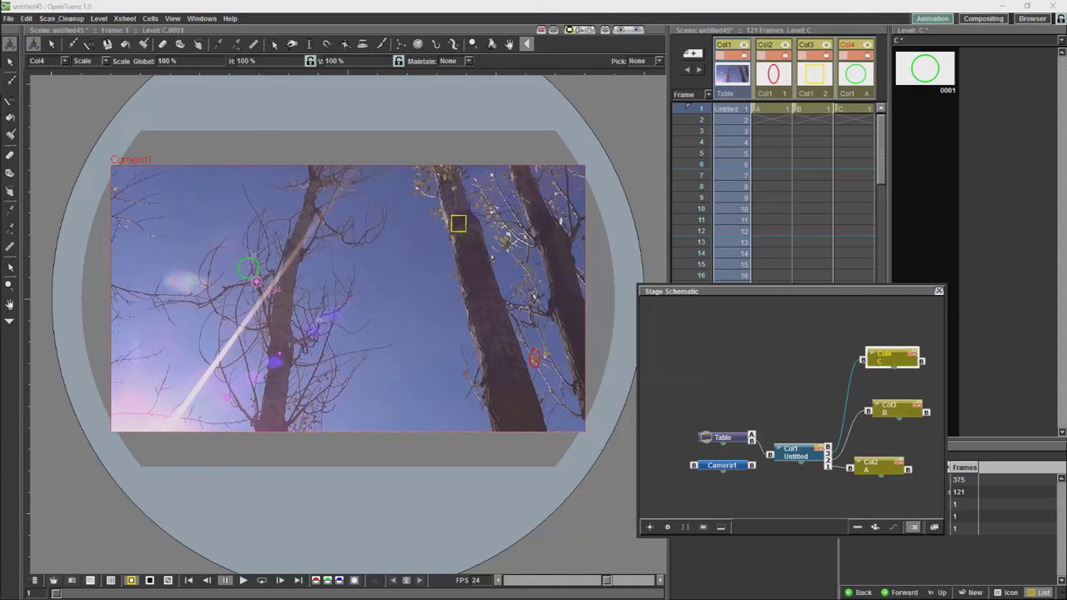
drag(895, 361, 889, 352)
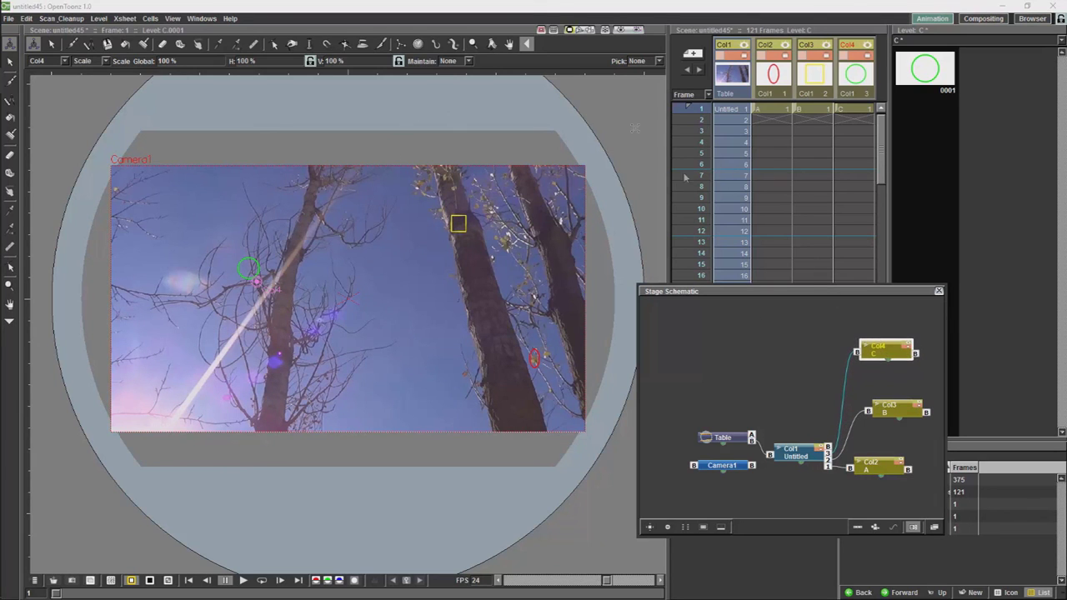
Step: Add hook 1 at the green circle's centre and set Col4's link port to 1
click(435, 45)
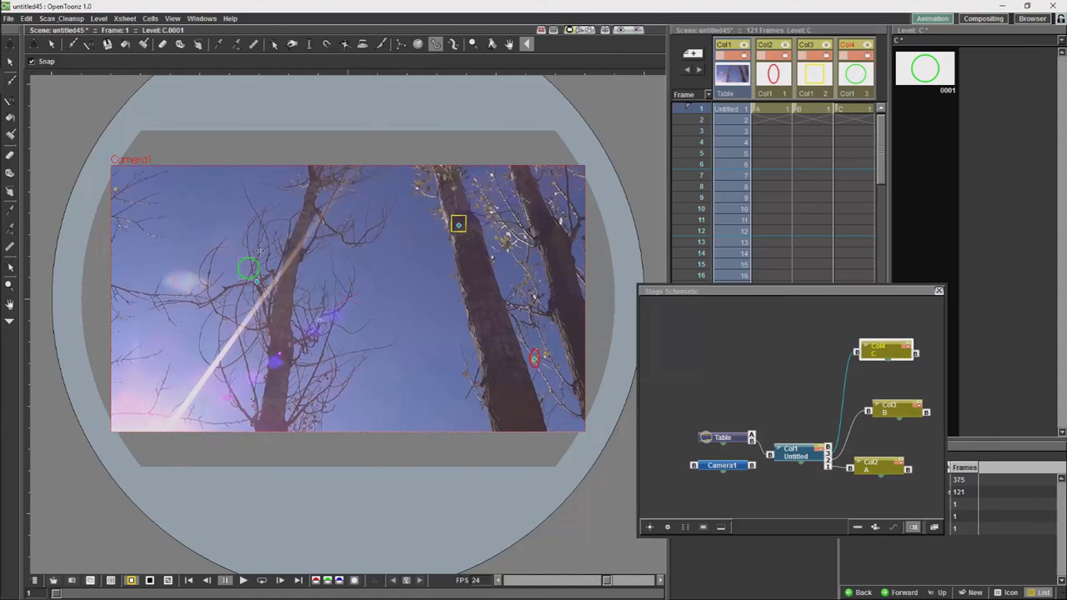
click(249, 268)
drag(865, 364, 852, 344)
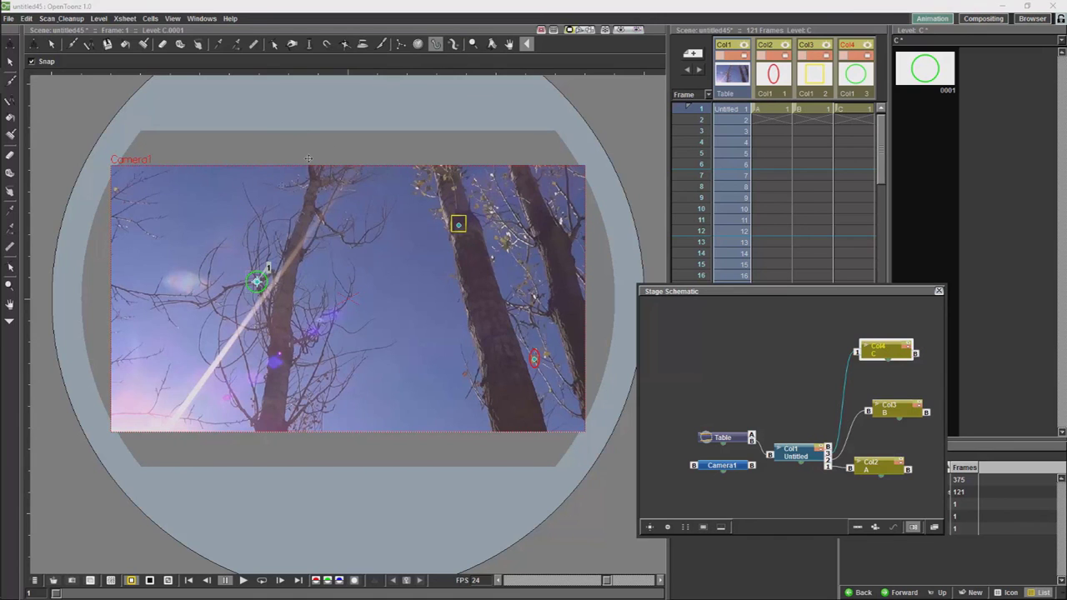
Step: Add extra hooks 2, 3 and 4 on the canvas
click(239, 244)
click(186, 232)
click(191, 335)
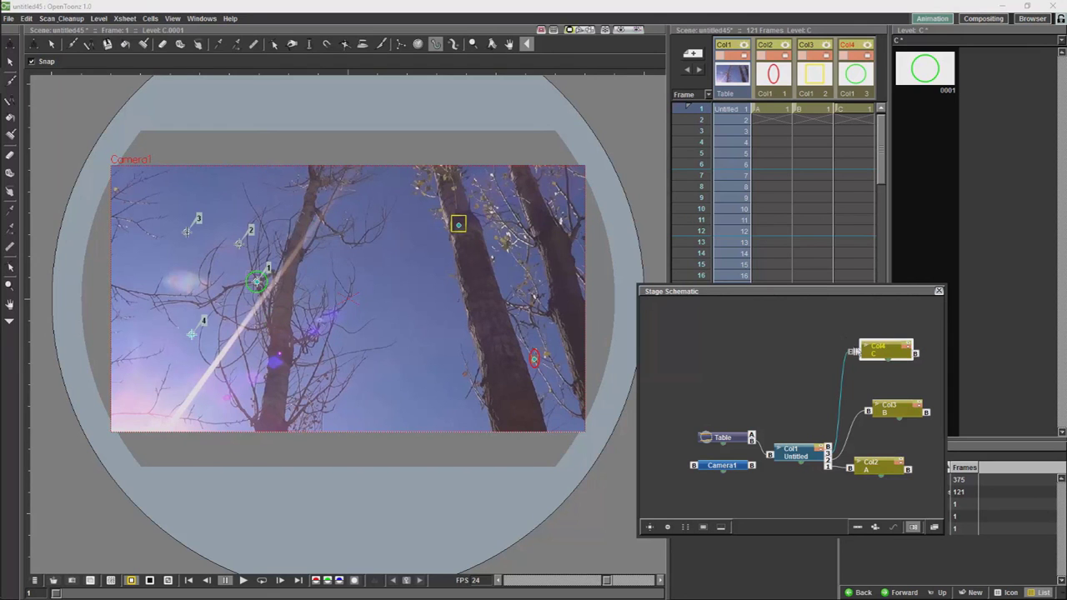
Step: Extend the ellipse, square and circle cells (columns A–C) from frame 1 to 121, then check tracking at frame 23
click(940, 291)
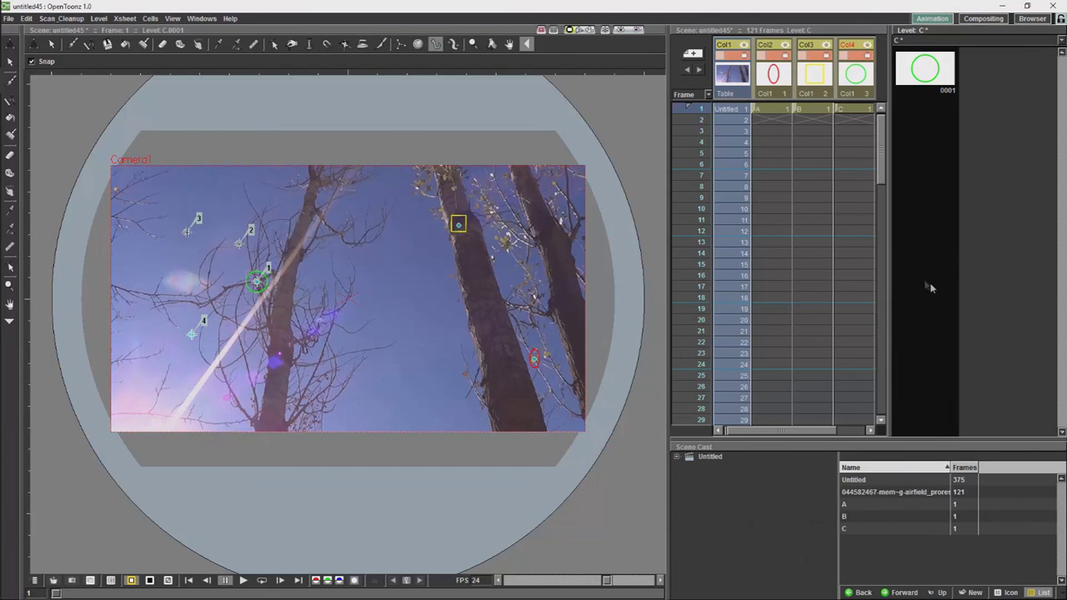
drag(697, 120, 697, 145)
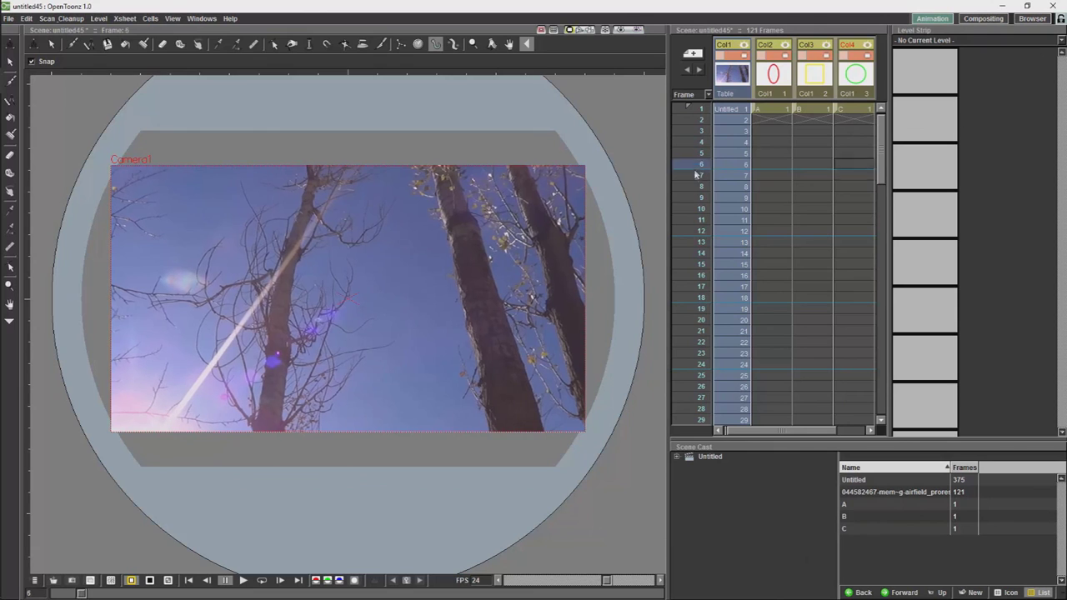
click(775, 115)
click(850, 111)
click(775, 112)
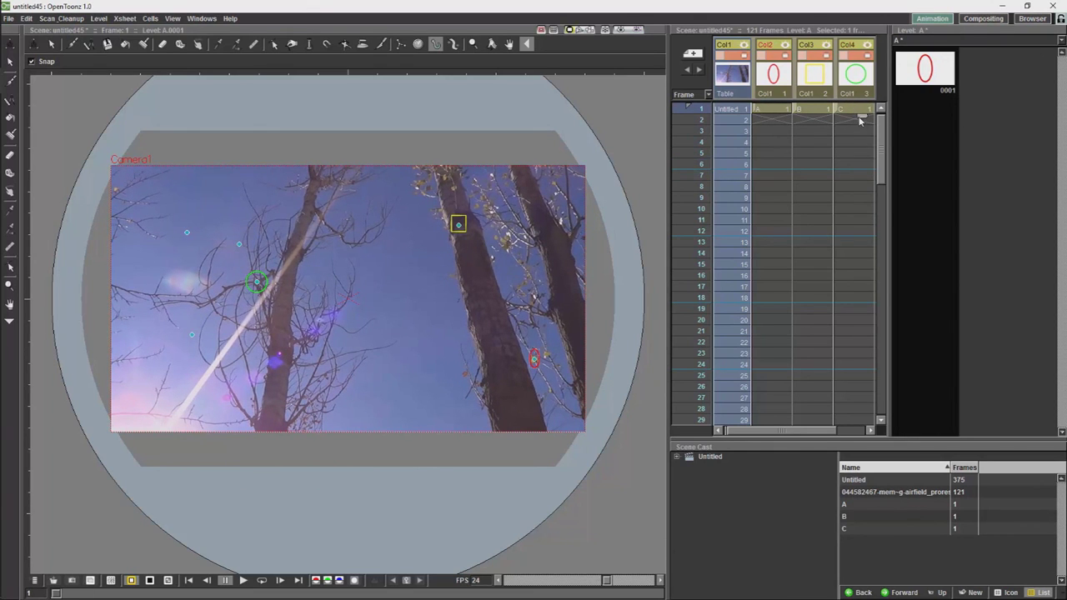
drag(859, 132, 852, 330)
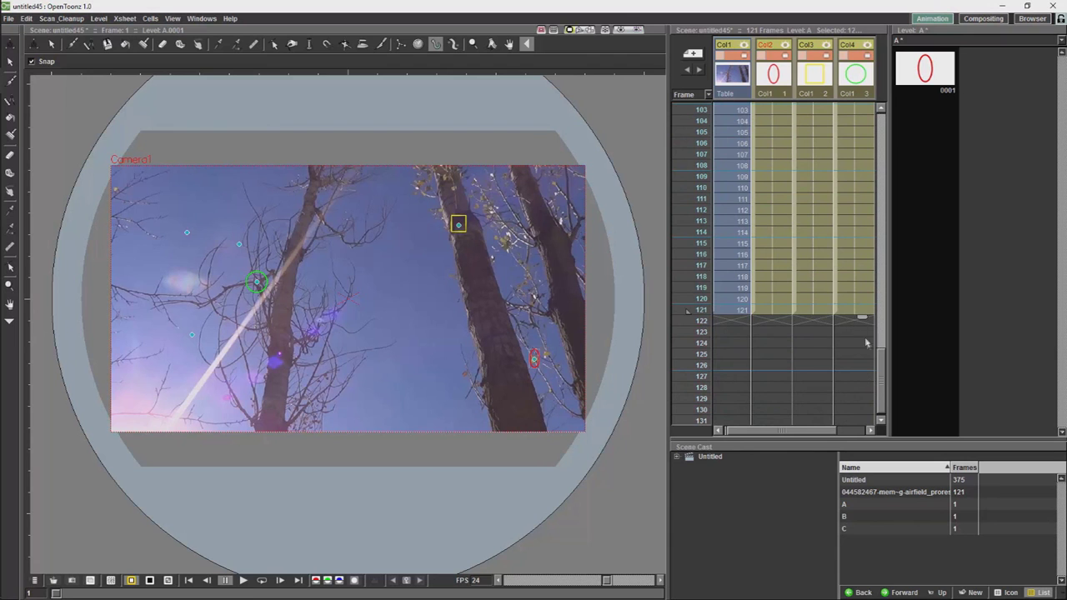
drag(882, 365, 881, 138)
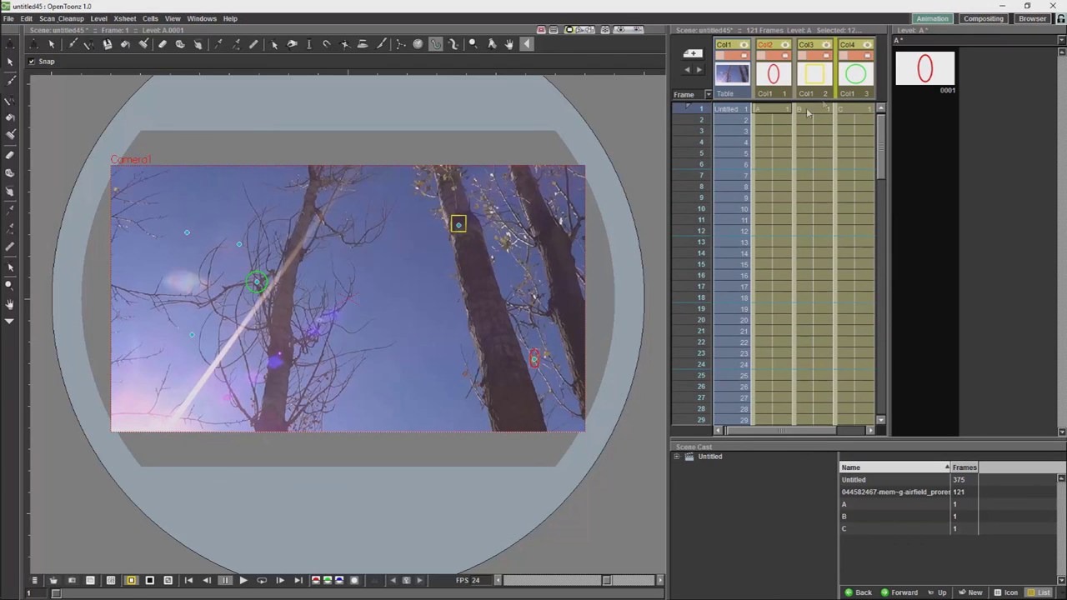
click(687, 136)
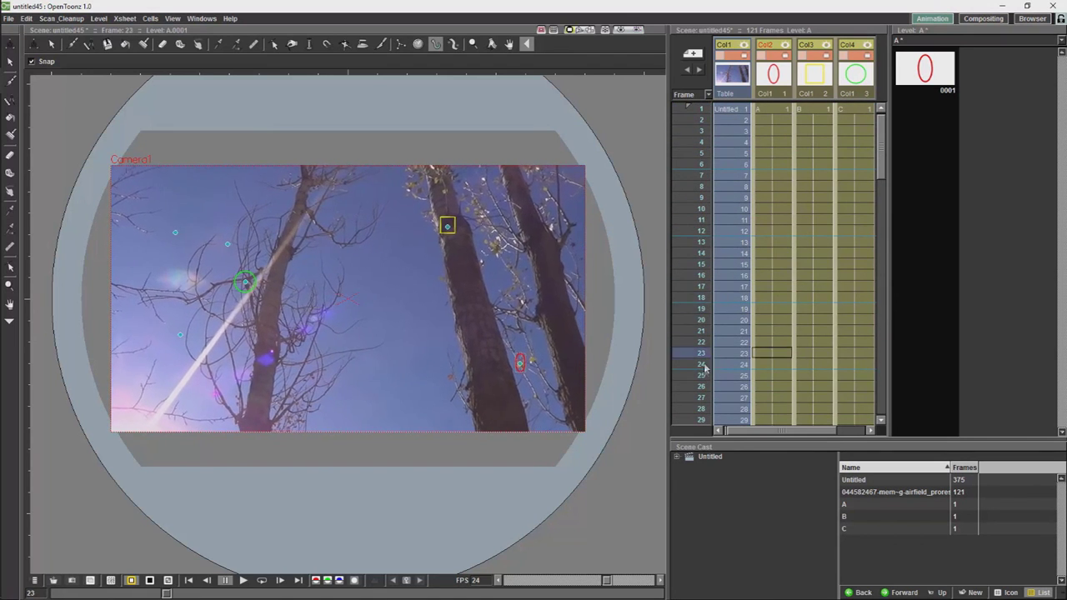